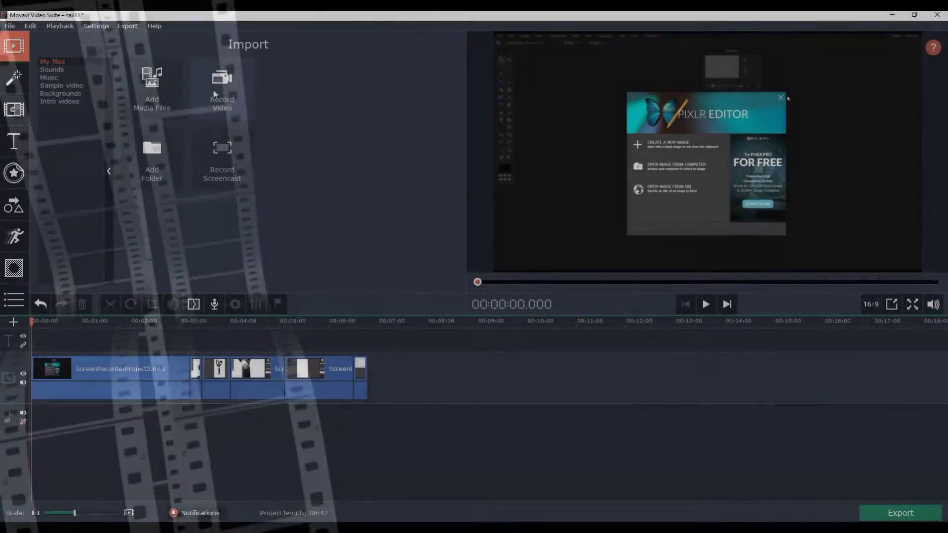
- Import the sax3 image and drag sax3.png onto a new overlay track above the screen recording
left_click(161, 98)
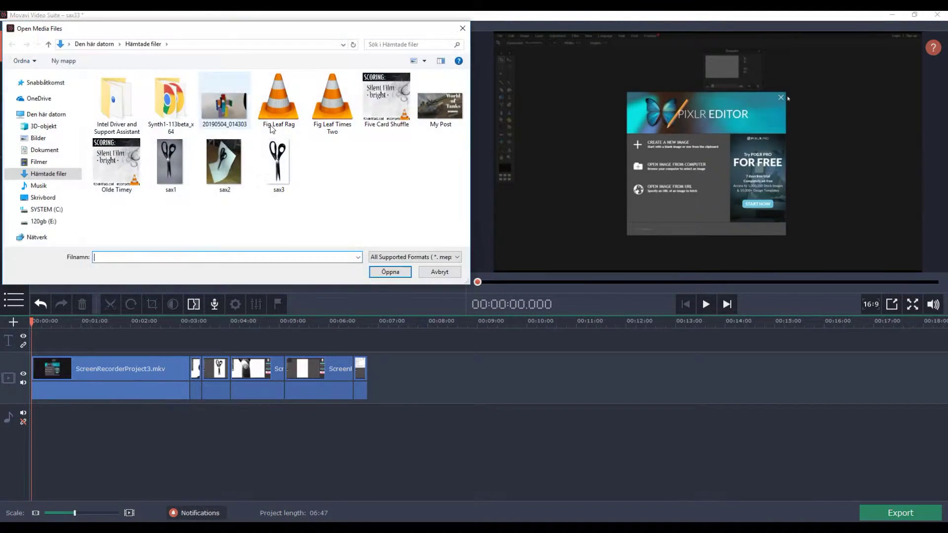
left_click(278, 161)
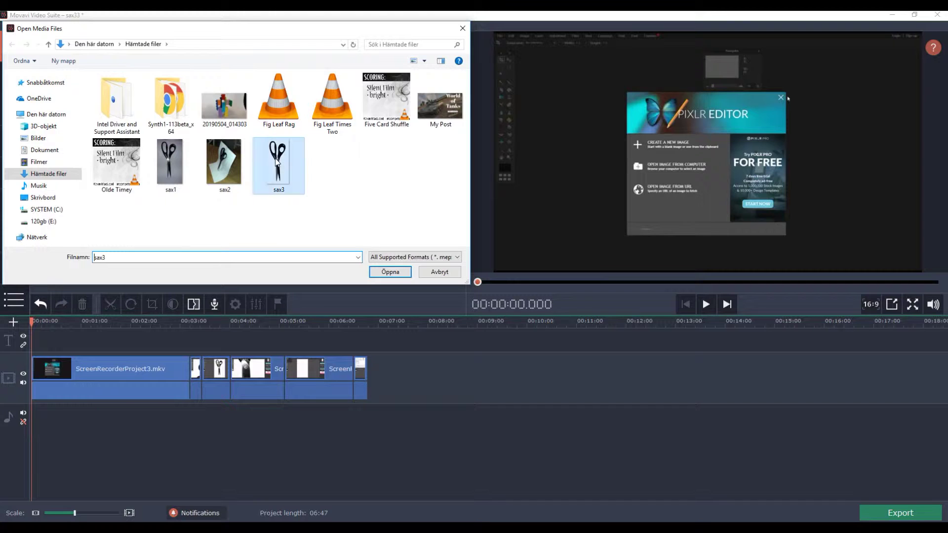
left_click(384, 273)
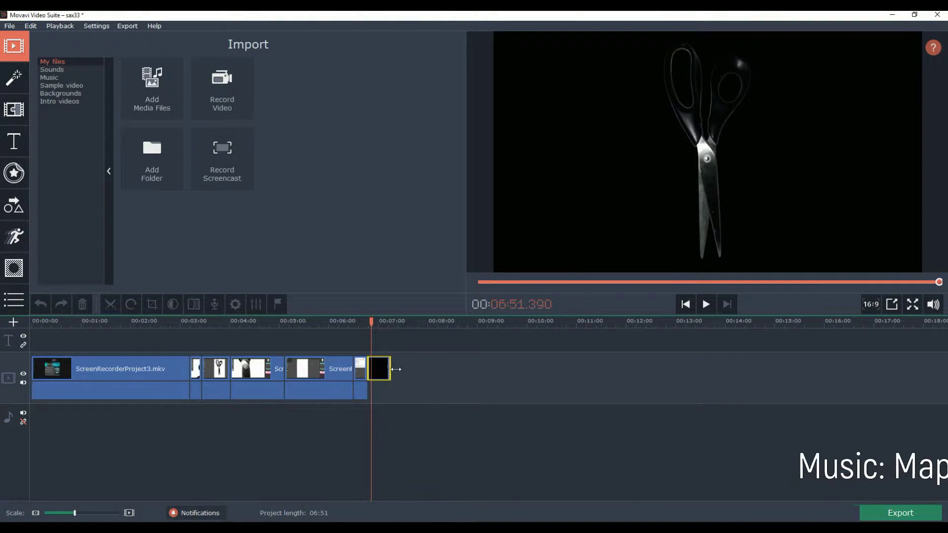
left_click_drag(398, 369, 367, 370)
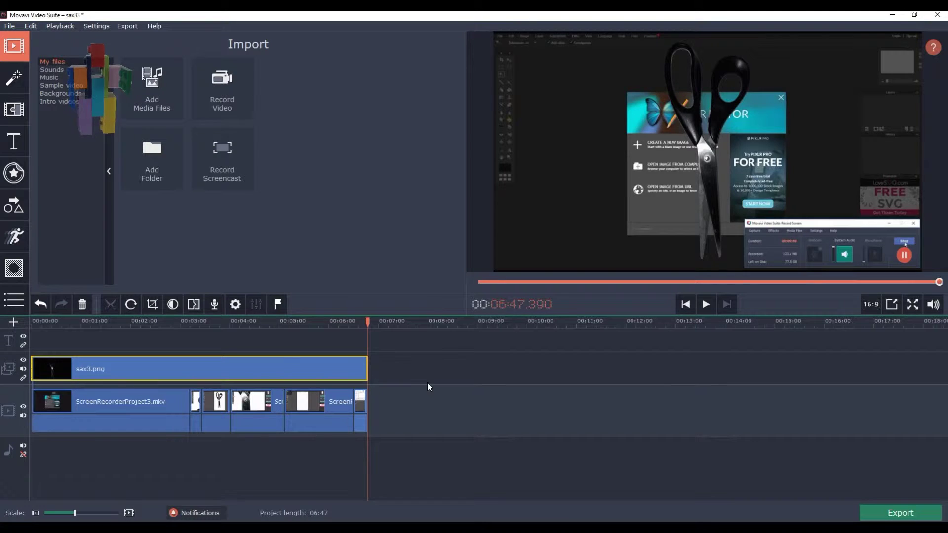
- Shrink the scissors overlay into a small picture-in-picture in the top-right corner, then play a preview
left_click(238, 304)
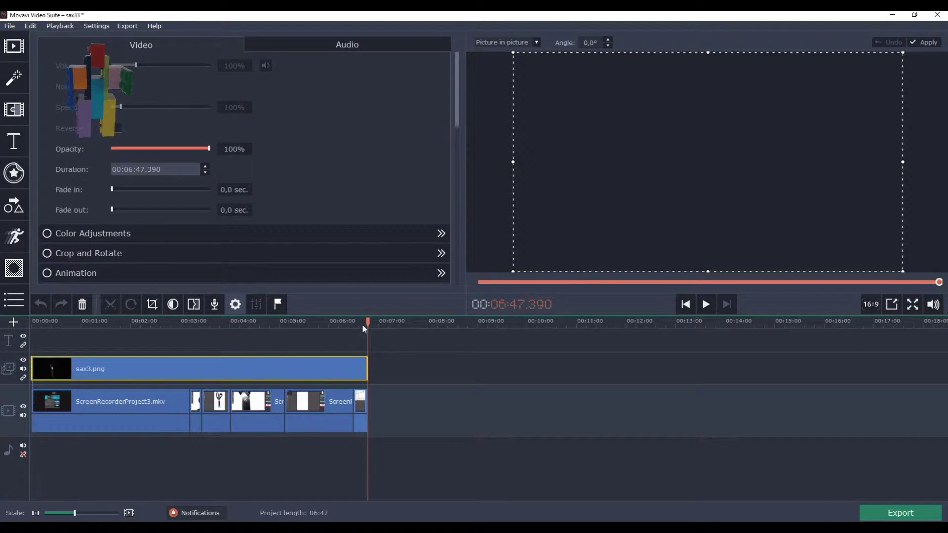
left_click(234, 333)
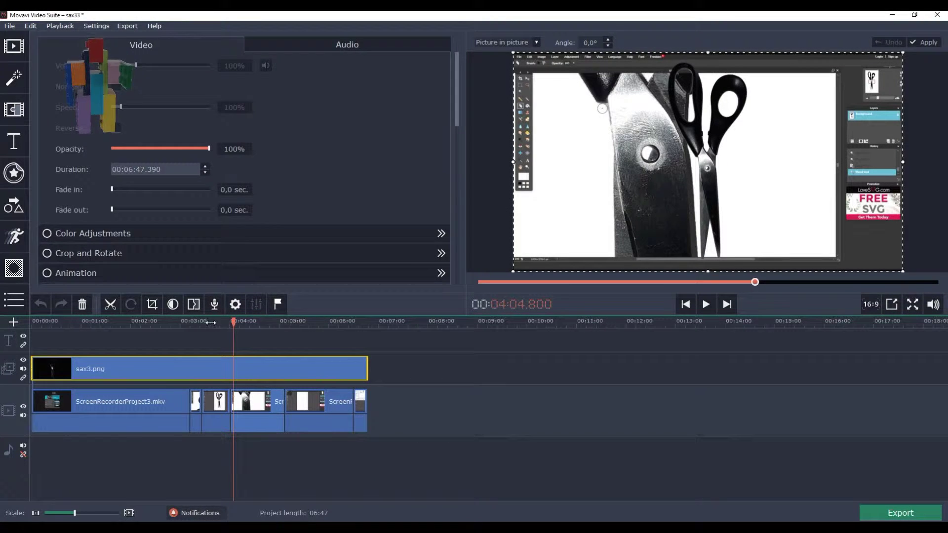
left_click_drag(211, 322, 66, 324)
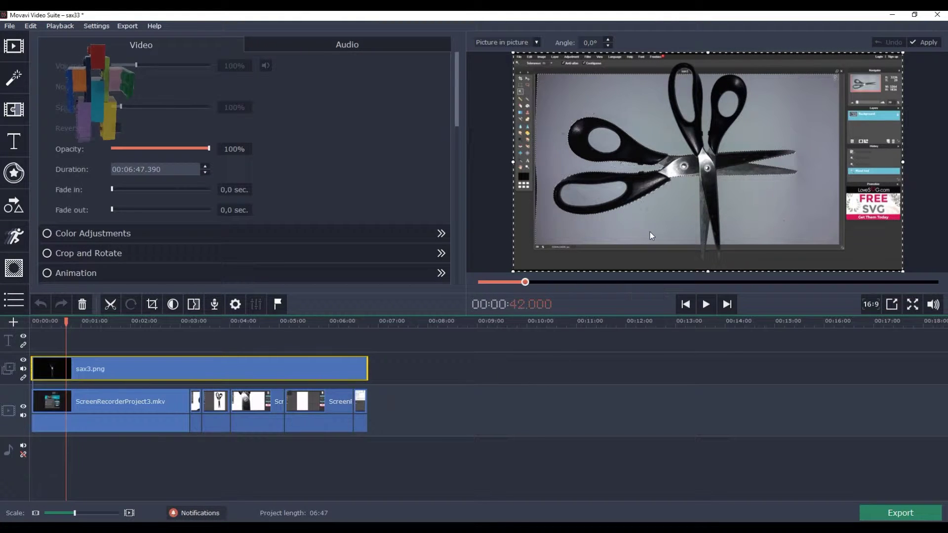
left_click_drag(514, 271, 774, 148)
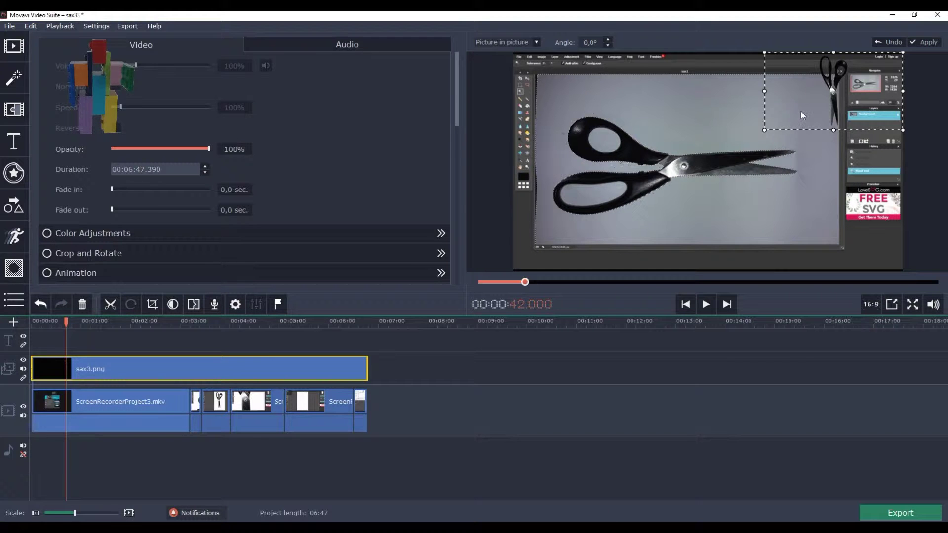
left_click_drag(805, 109, 835, 131)
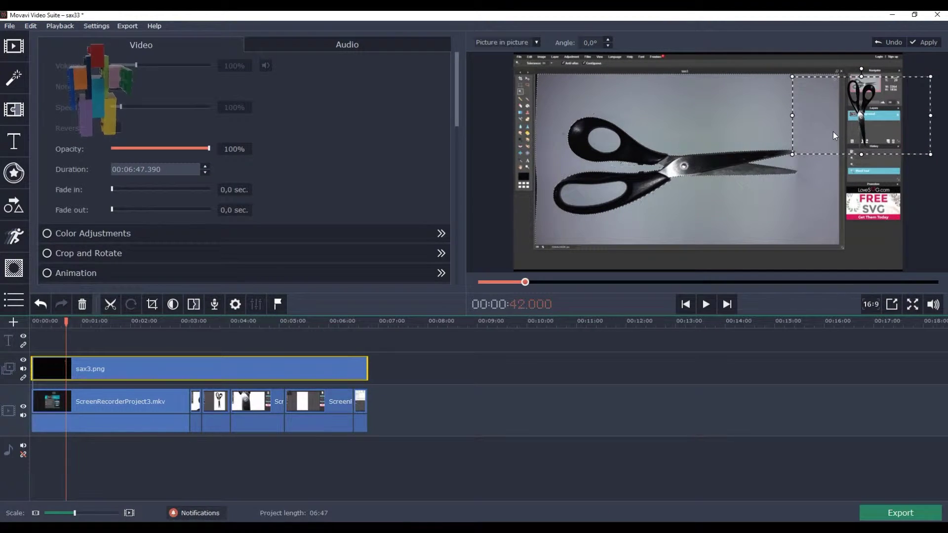
left_click(704, 304)
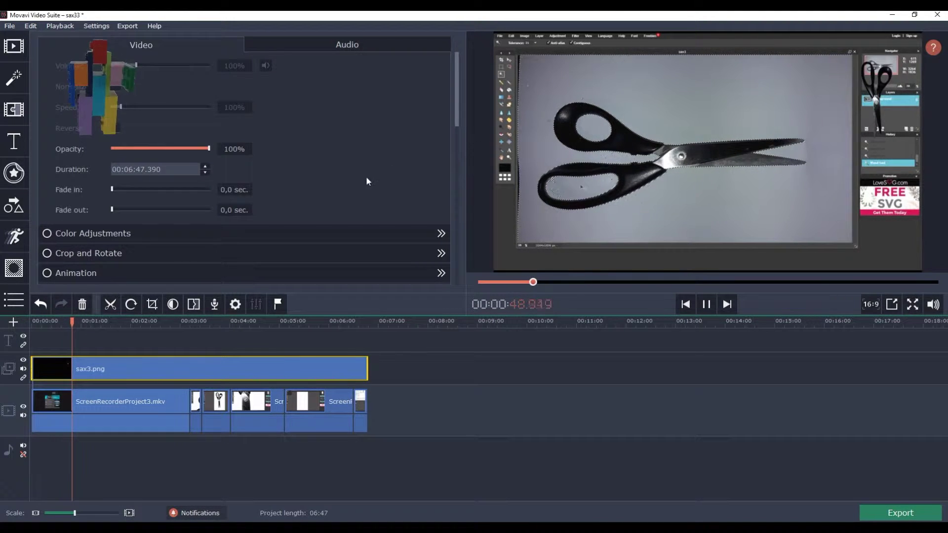
left_click(13, 78)
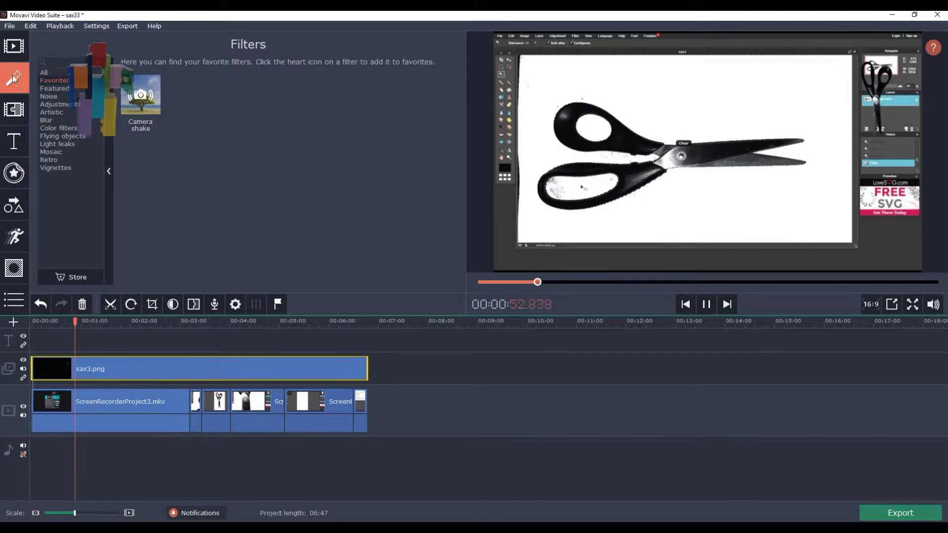
- Try the Film strip - 4x4 filter on sax3.png, then remove it
left_click(55, 168)
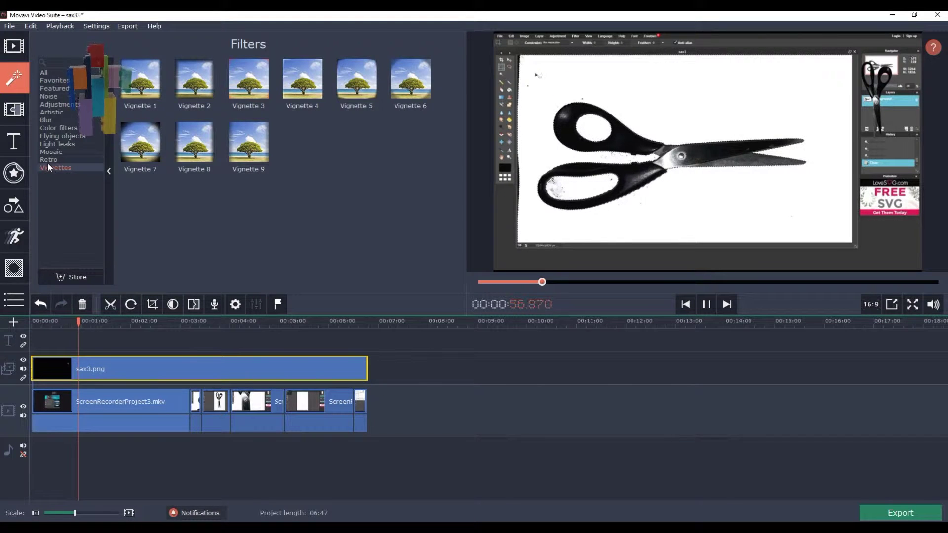
left_click(48, 160)
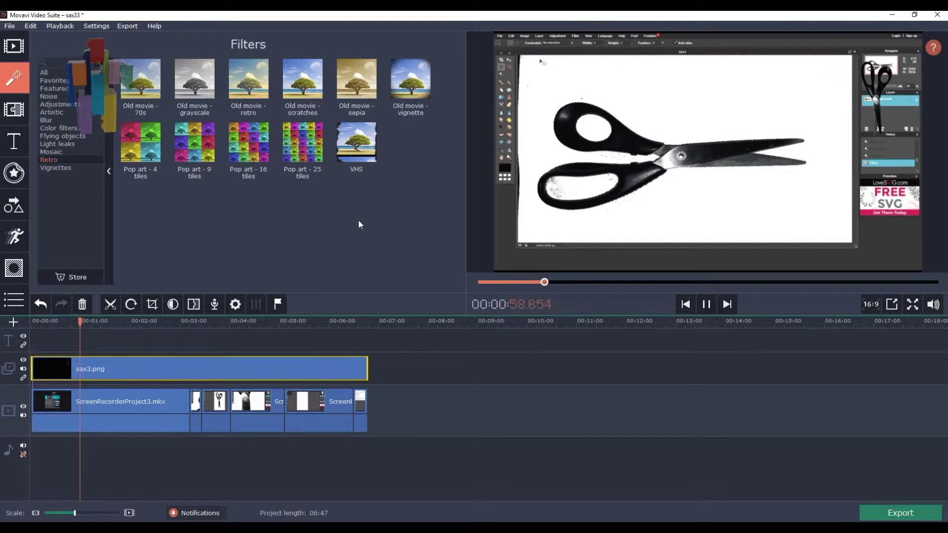
left_click(49, 113)
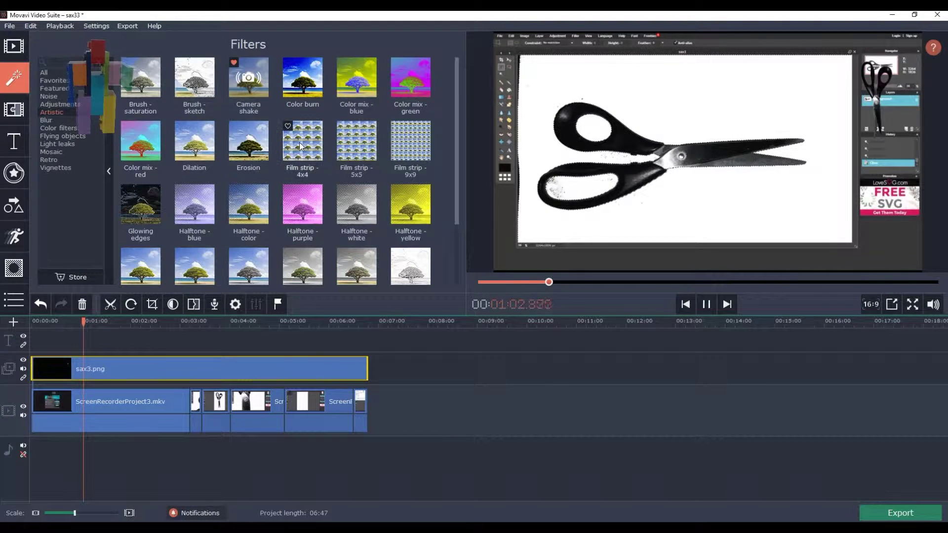
left_click_drag(300, 142, 102, 366)
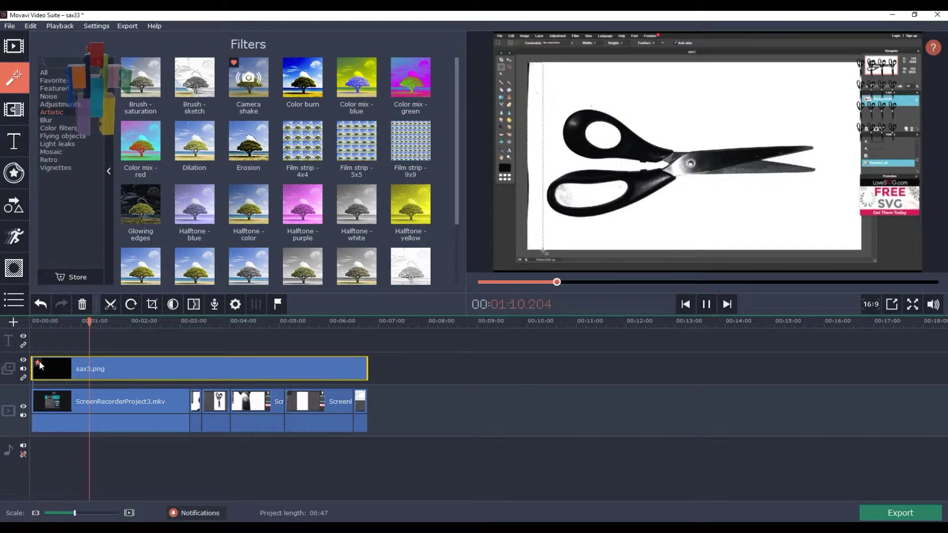
mouse_move(39, 361)
left_click(114, 421)
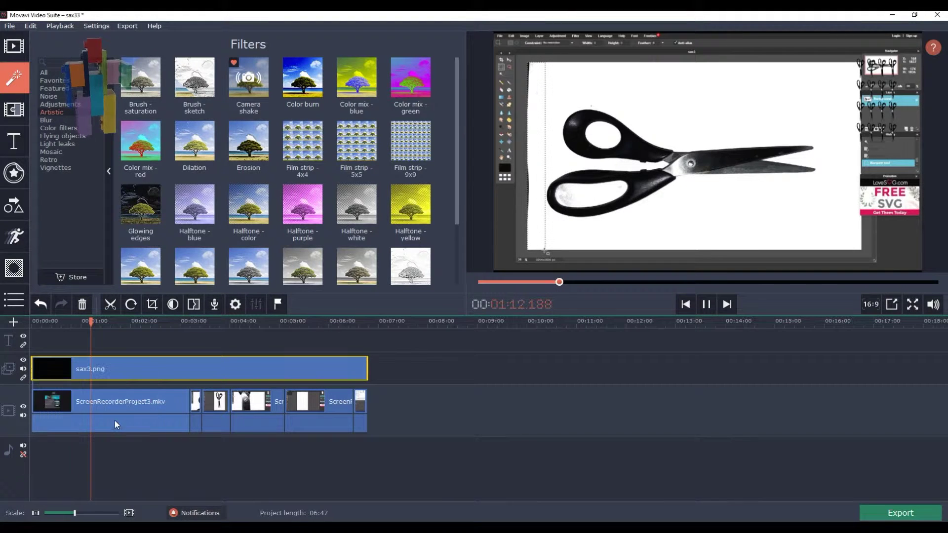
- Try and remove the Film strip - 9x9 and Glowing edges filters, then show favourite filters
left_click_drag(408, 147, 108, 365)
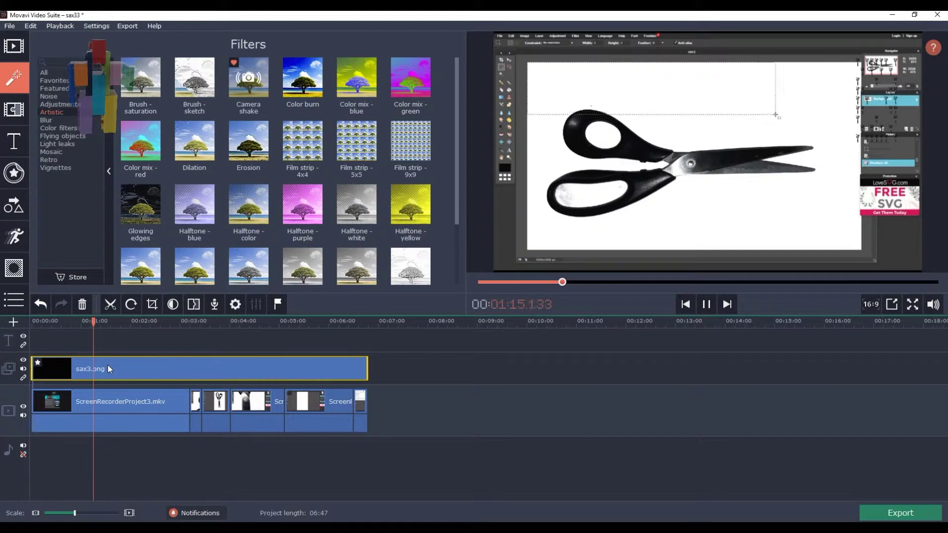
left_click(37, 363)
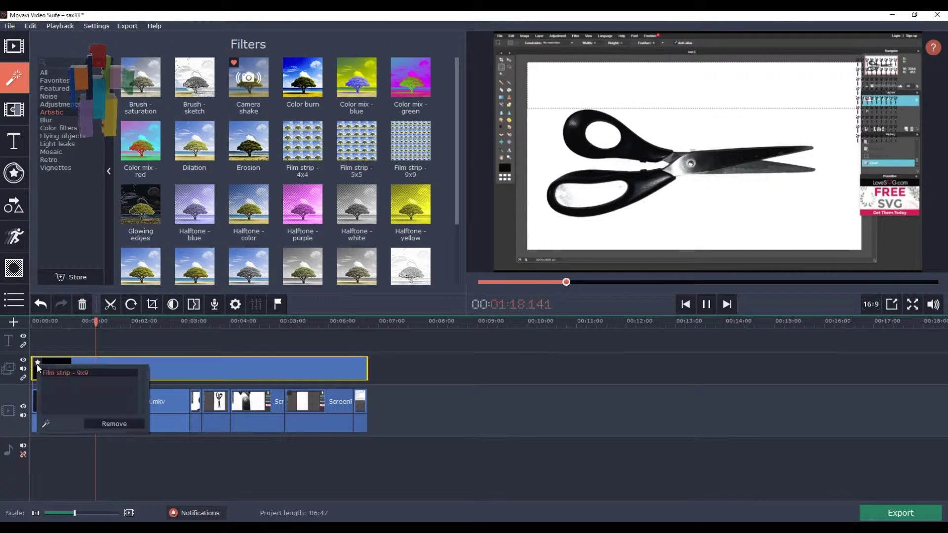
left_click(105, 425)
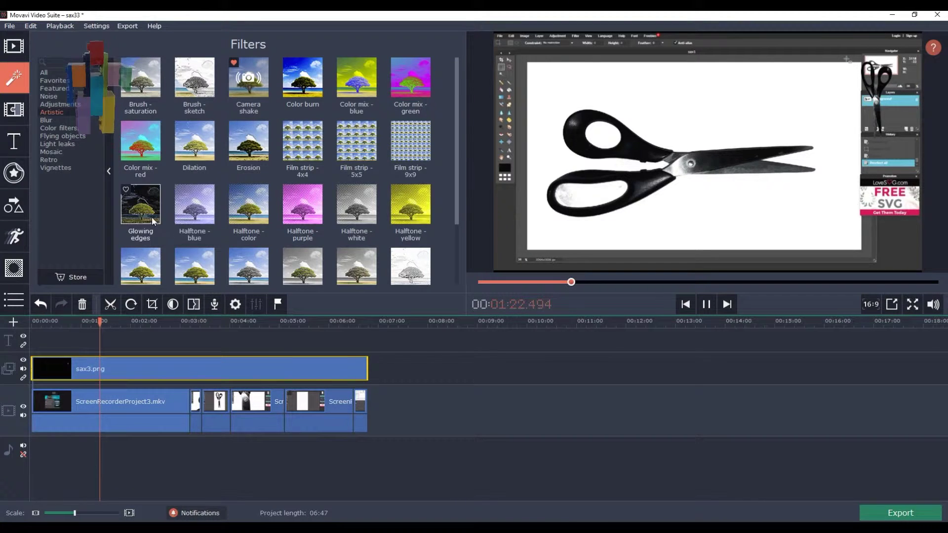
left_click_drag(141, 209, 103, 371)
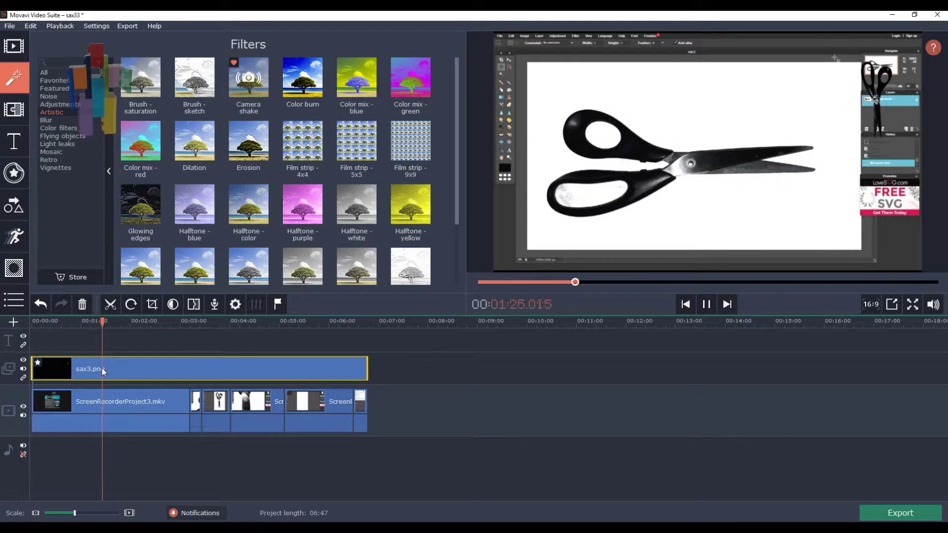
left_click(38, 364)
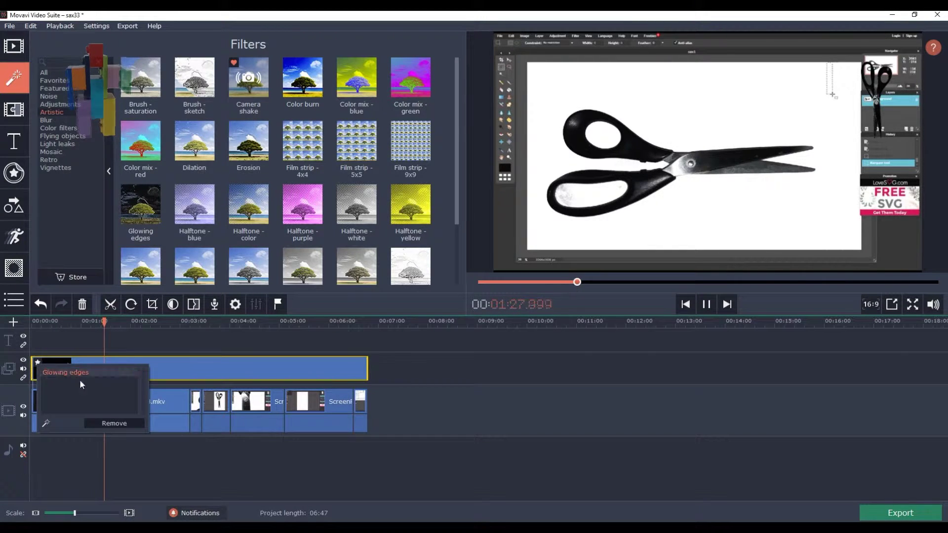
left_click(106, 422)
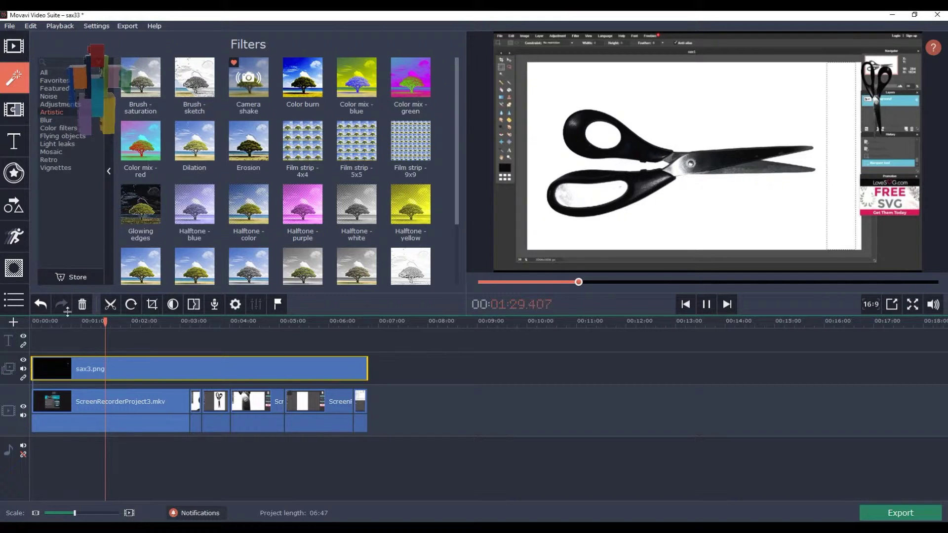
left_click(52, 81)
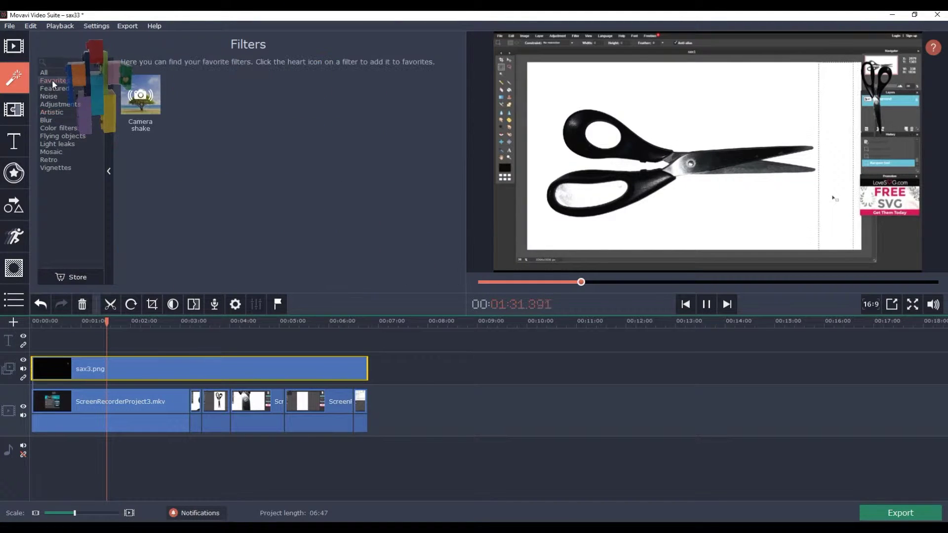
- Add Camera shake and Old movie - scratches filters to sax3.png, then select the clip at 03:39
left_click_drag(150, 102, 80, 368)
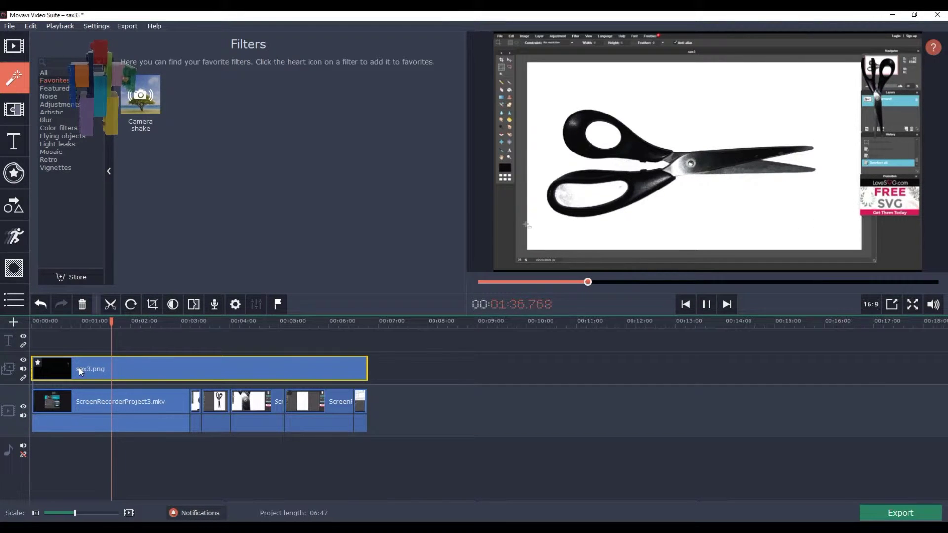
left_click(54, 159)
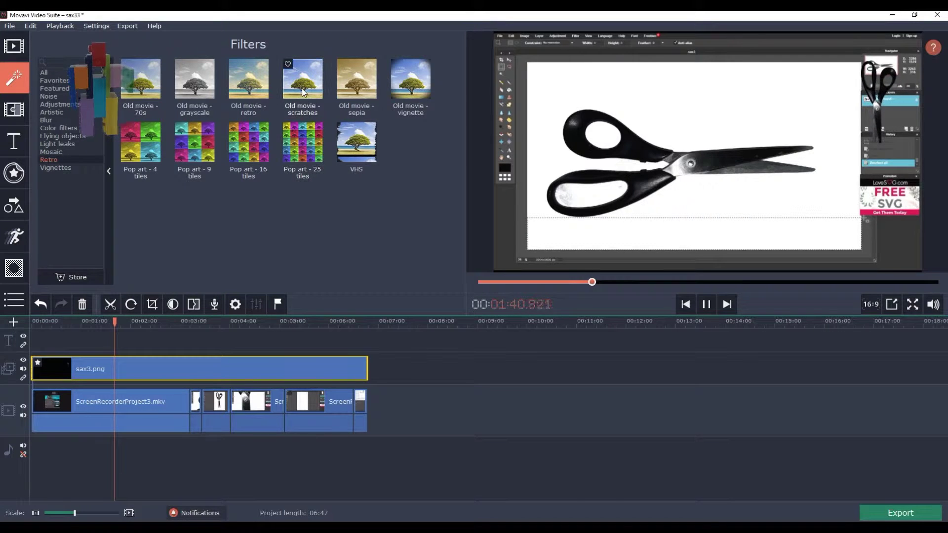
left_click_drag(301, 88, 81, 371)
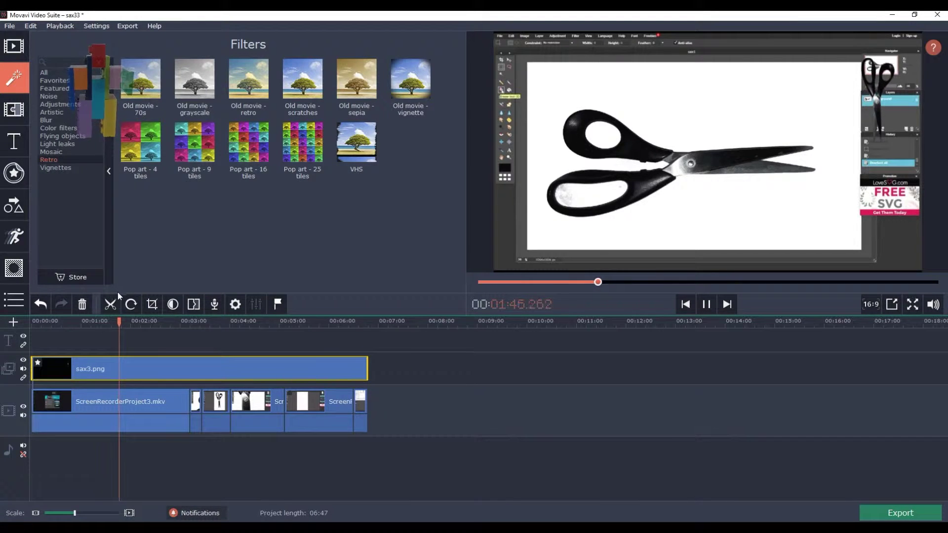
left_click(37, 361)
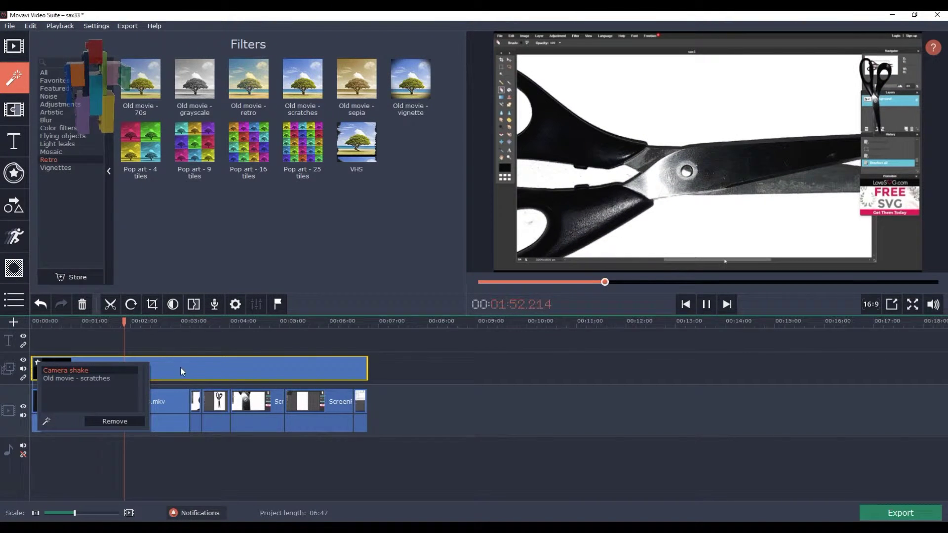
left_click(190, 341)
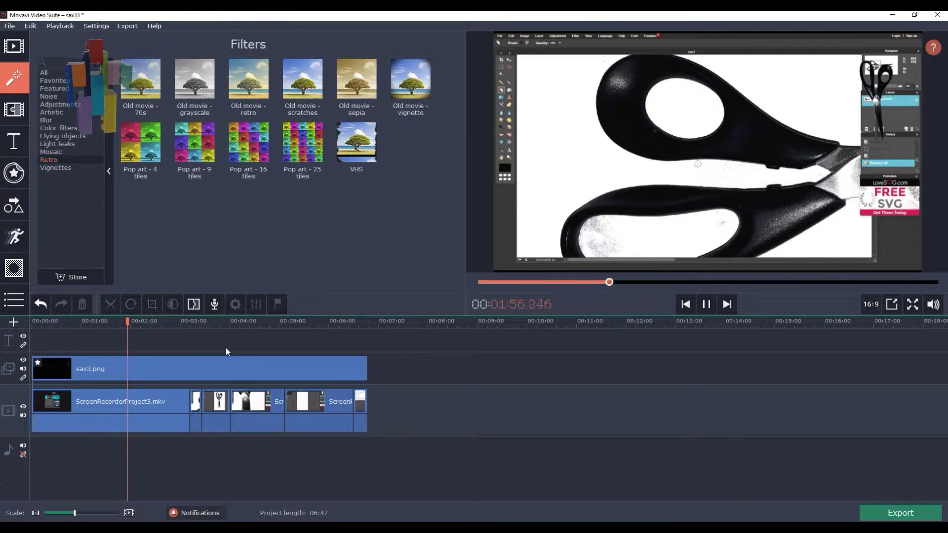
left_click(213, 375)
- Tilt the scissors overlay to -31,6° and position it in the frame's top-right corner
left_click(236, 304)
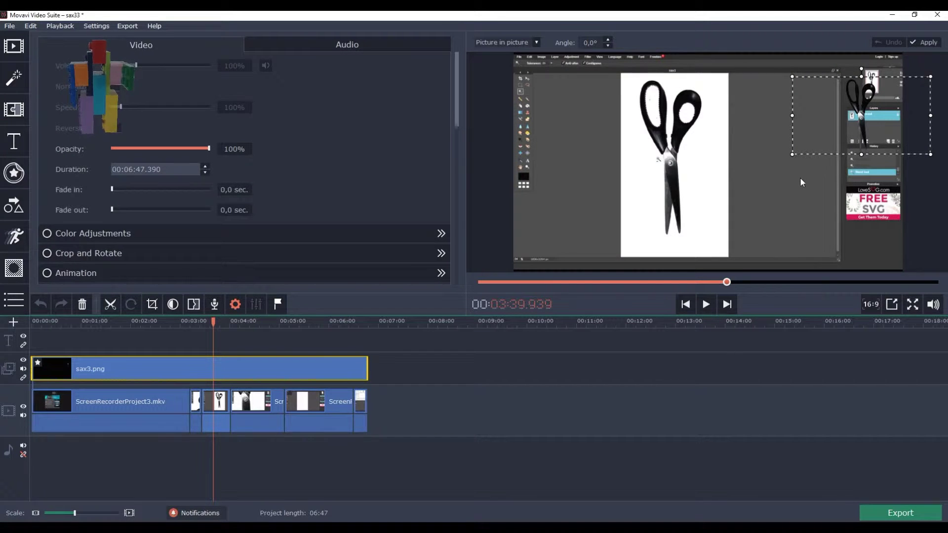
left_click_drag(816, 135, 788, 141)
left_click_drag(833, 75, 807, 81)
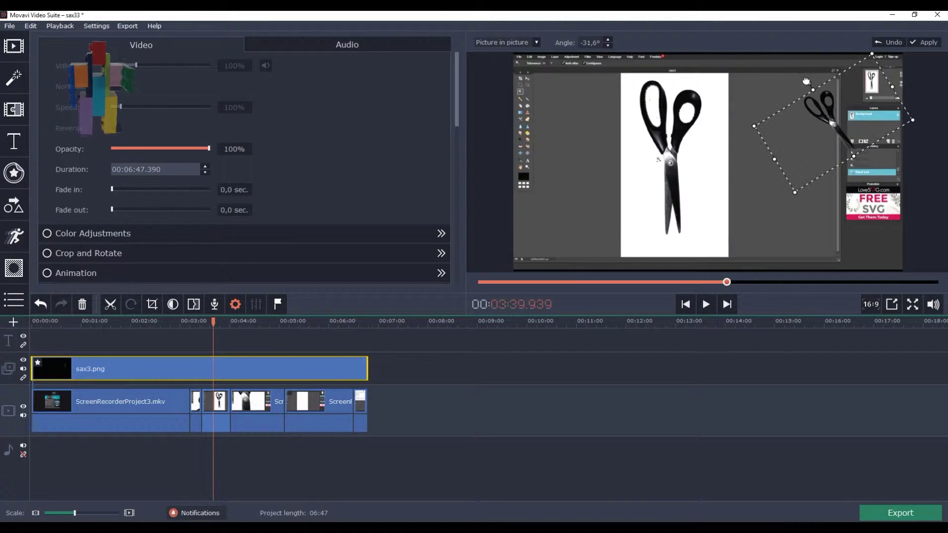
left_click_drag(830, 133, 859, 112)
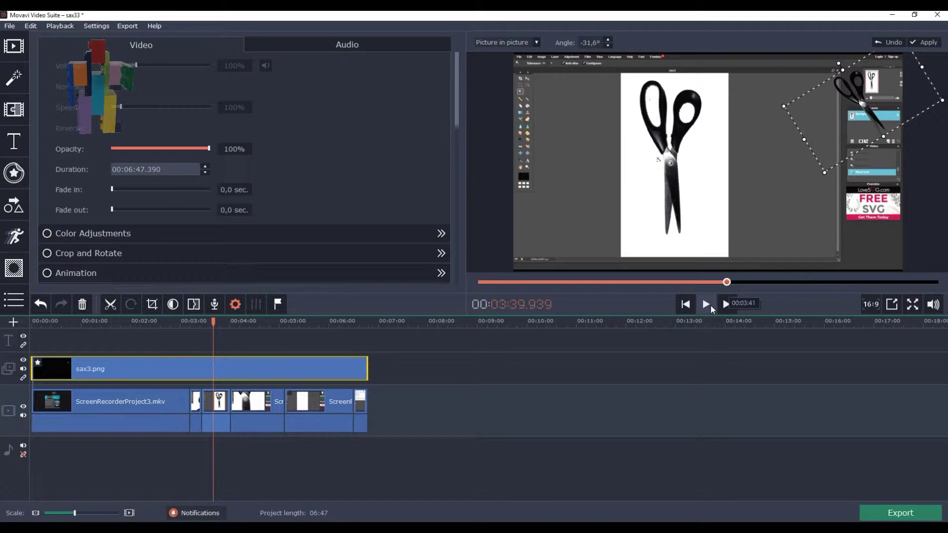
- Preview the playback, stopping at 03:59, then jump to 05:10 on the sax3.png clip
left_click(710, 305)
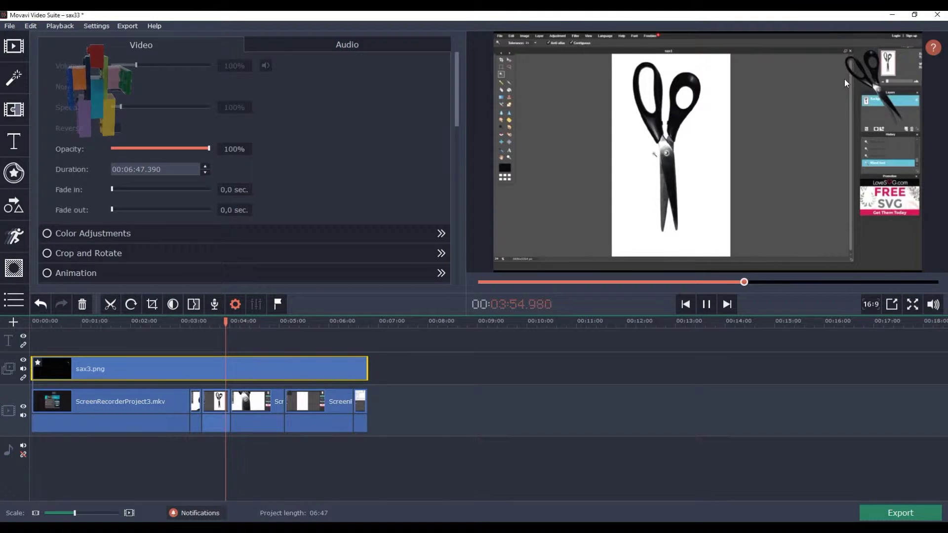
left_click(706, 305)
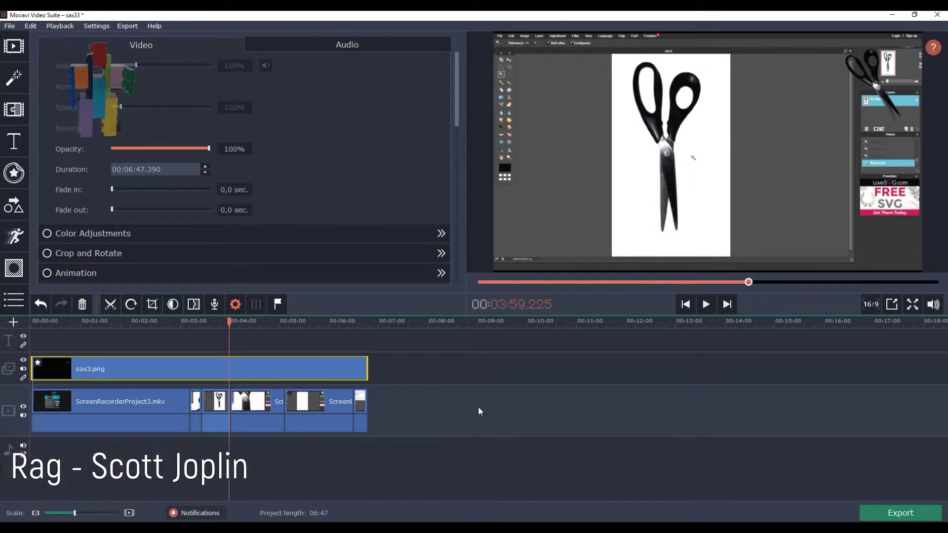
left_click(289, 365)
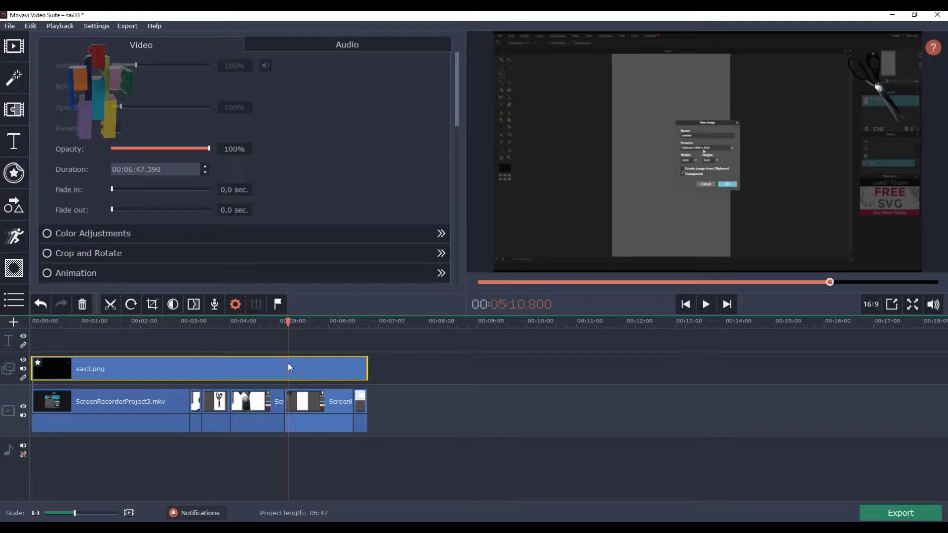
- Delete the sax3.png overlay, re-import sax3 and lay the new clip over the whole video
key("Delete")
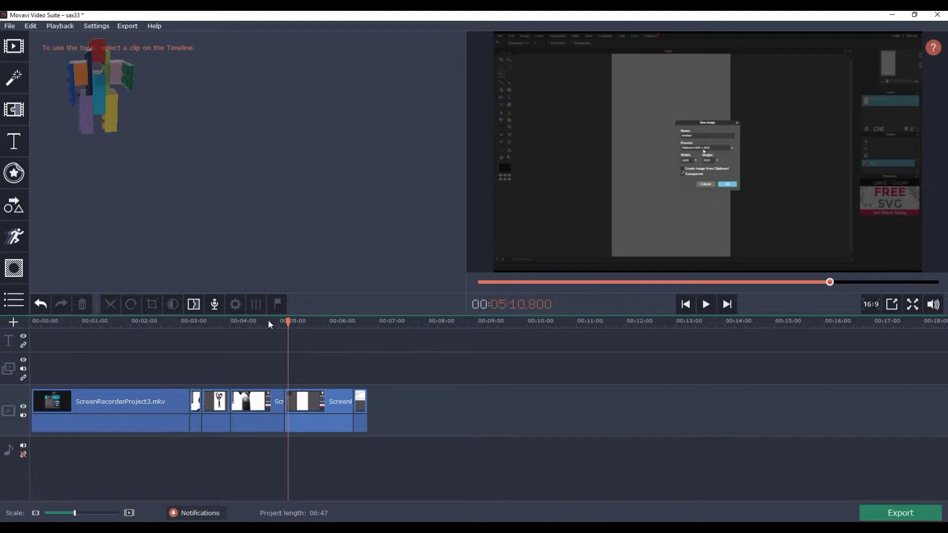
left_click(22, 51)
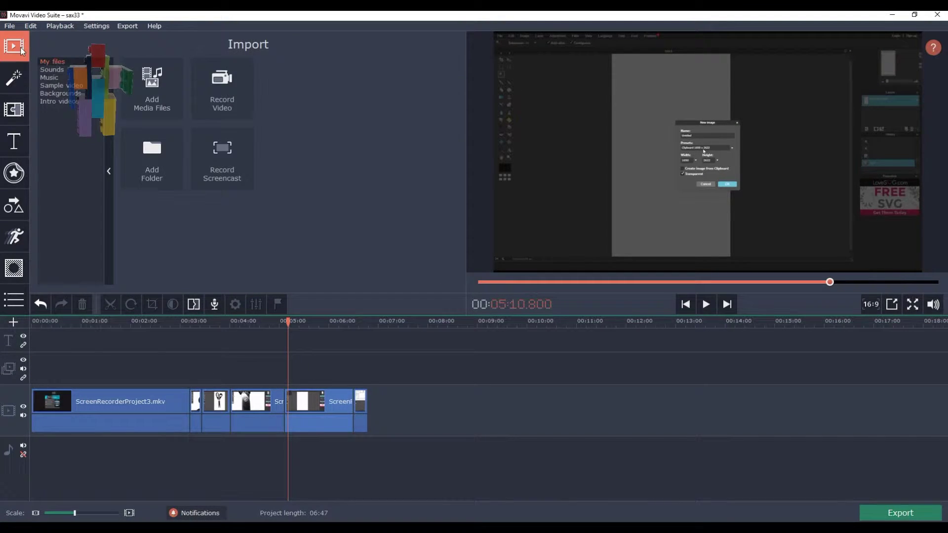
left_click(148, 97)
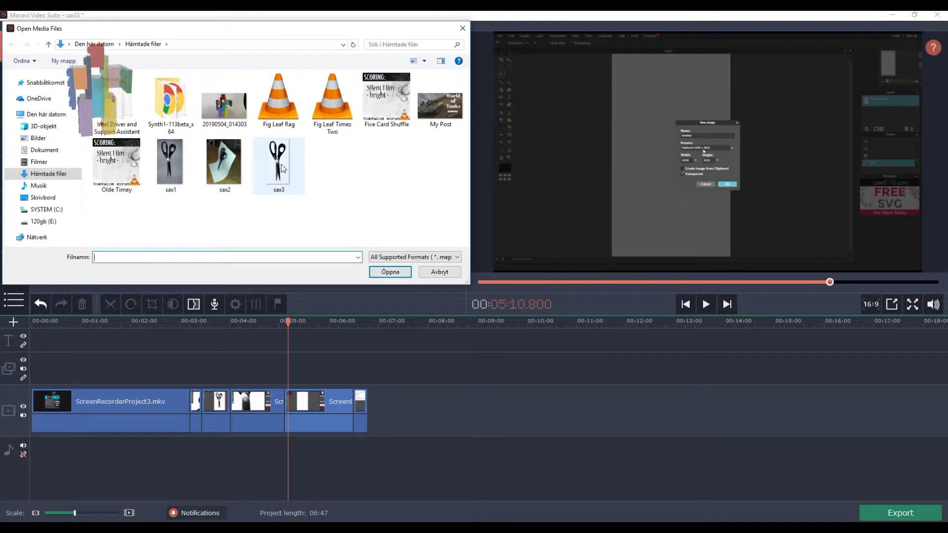
left_click(279, 163)
left_click(390, 272)
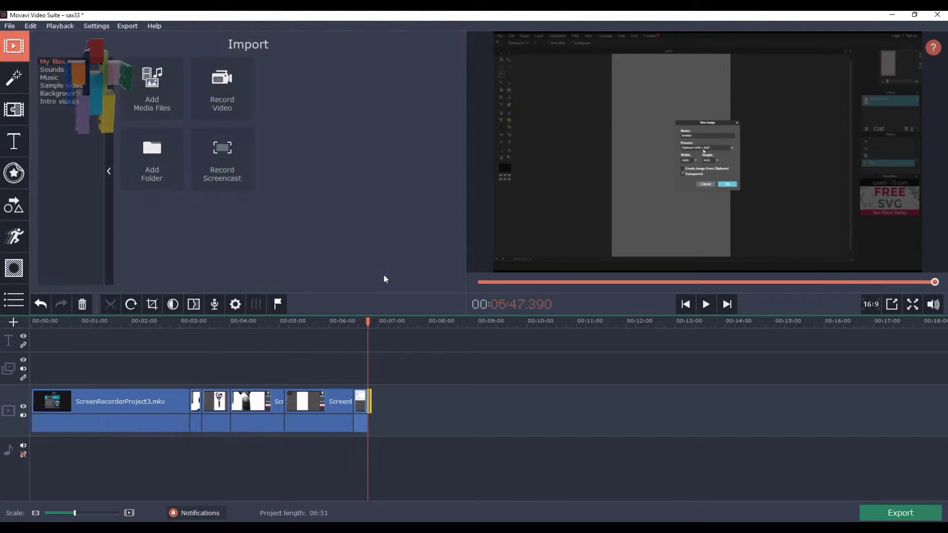
left_click_drag(392, 403, 370, 370)
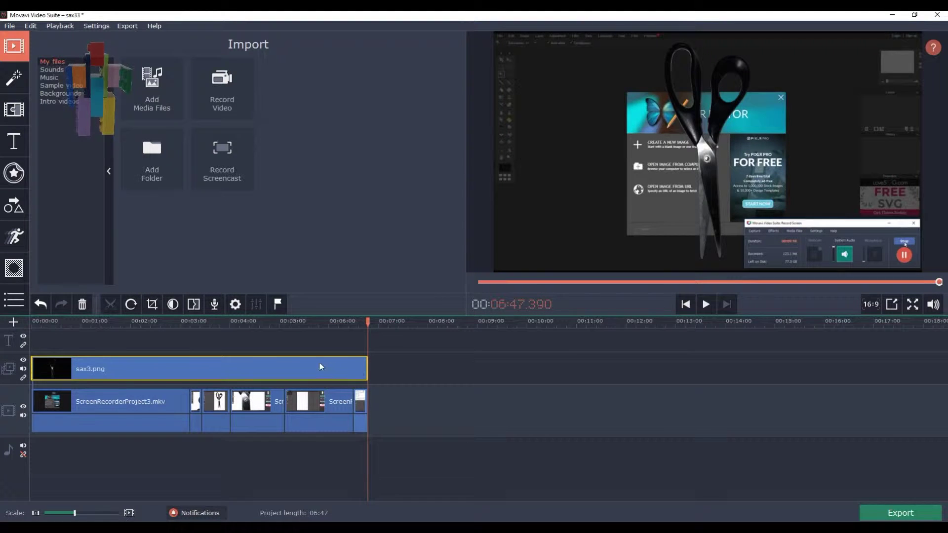
left_click(234, 306)
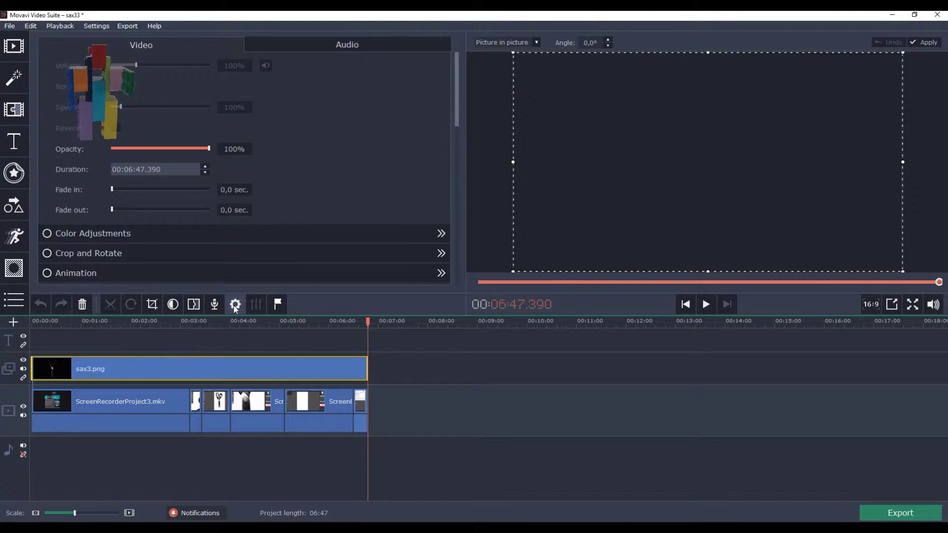
- At 04:58.200, shrink the overlay and tilt it to 20,6° at the frame's mid-right edge
left_click_drag(366, 322, 278, 323)
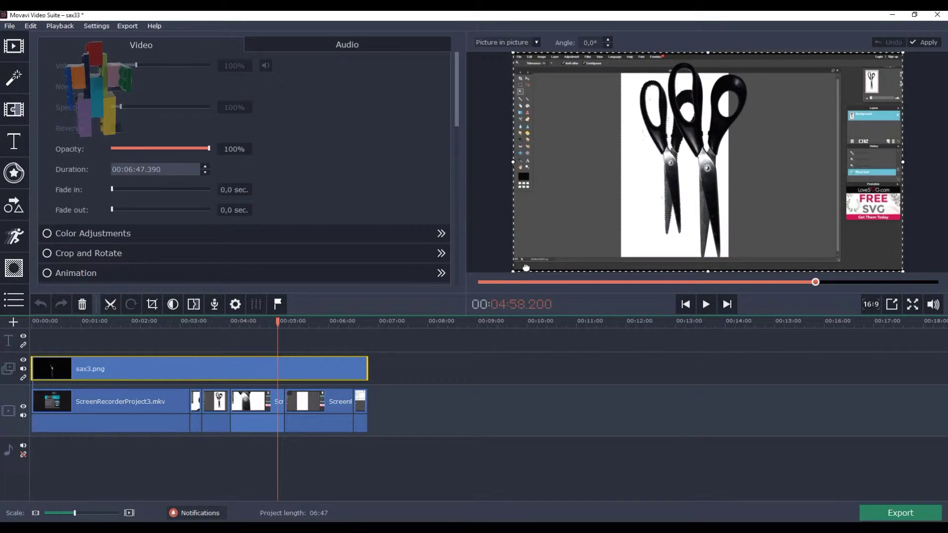
left_click_drag(526, 267, 751, 187)
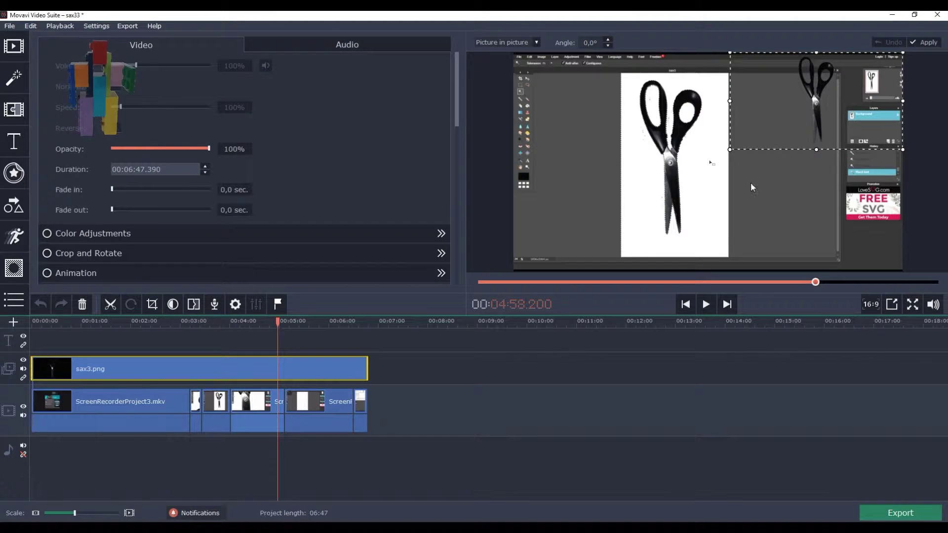
left_click_drag(789, 143, 820, 224)
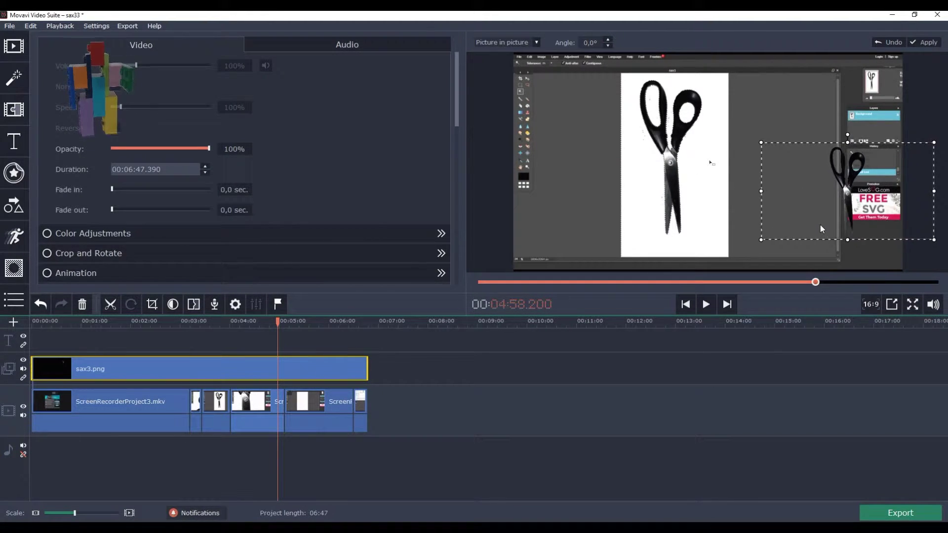
left_click_drag(848, 135, 866, 138)
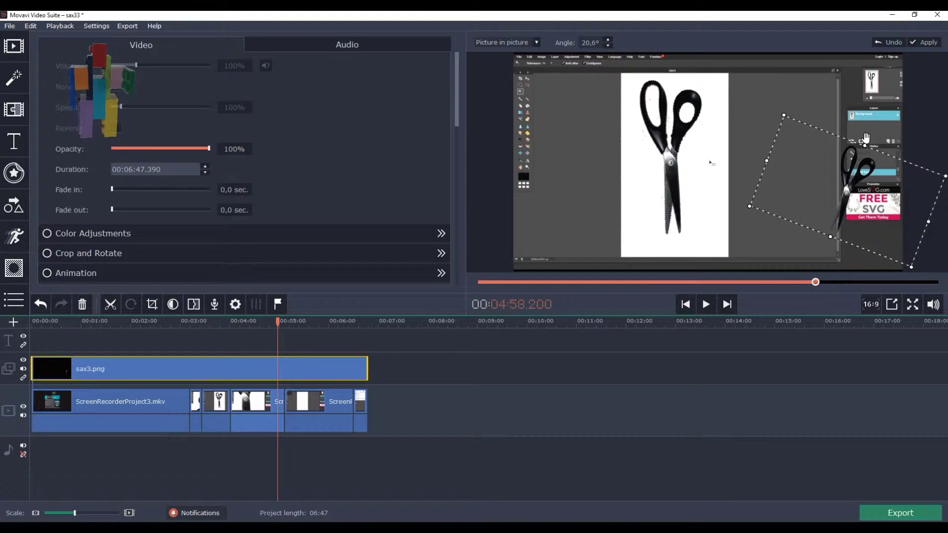
left_click_drag(787, 167, 806, 184)
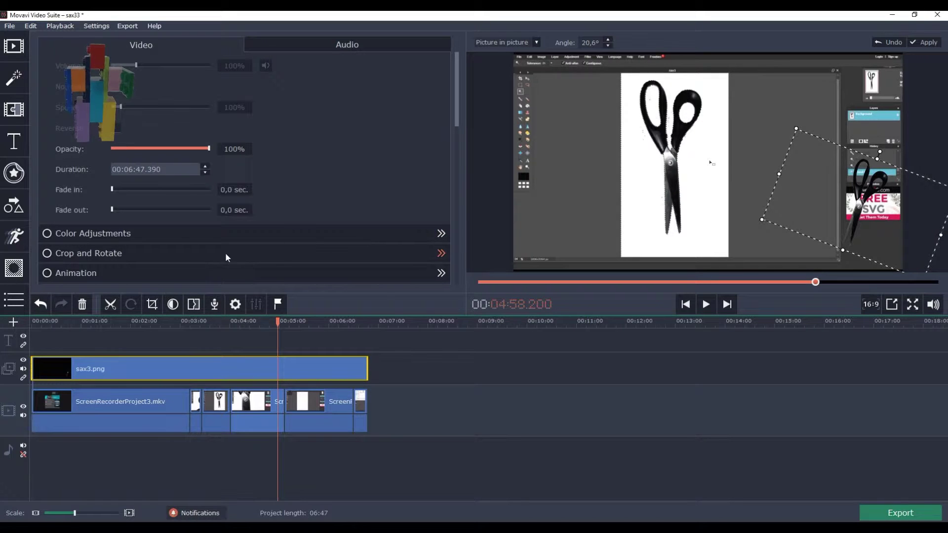
left_click(13, 79)
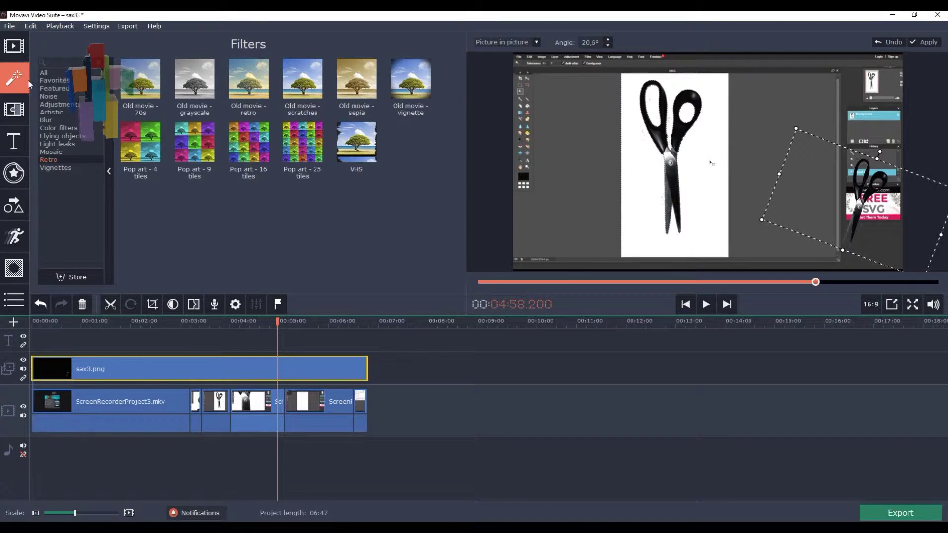
- Apply the favourite Camera shake filter to sax3.png and play it back, stopping at 05:07
left_click(56, 81)
left_click_drag(135, 103, 132, 372)
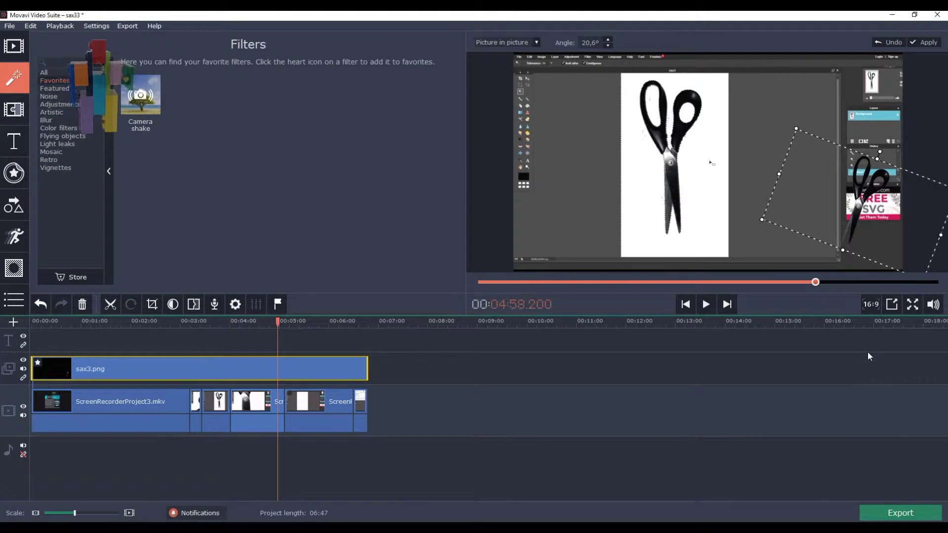
key("space")
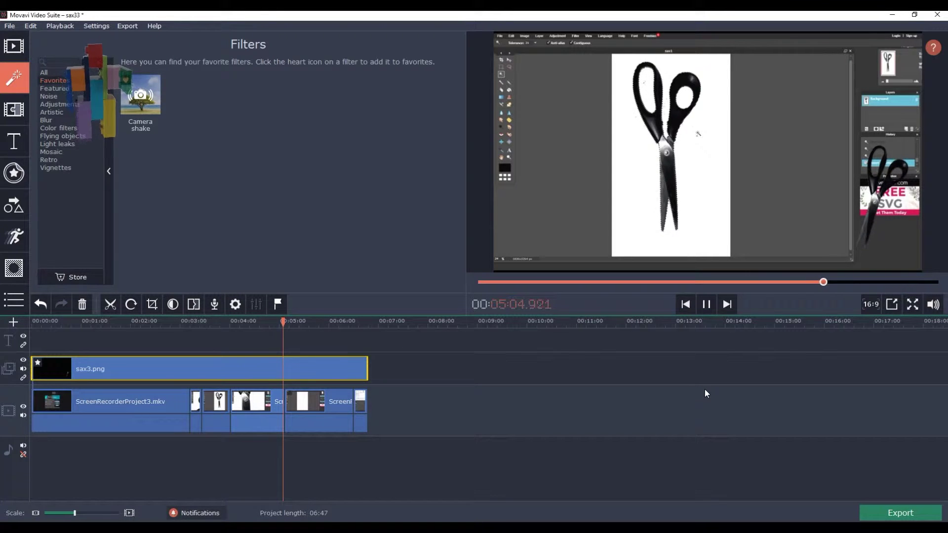
left_click(707, 307)
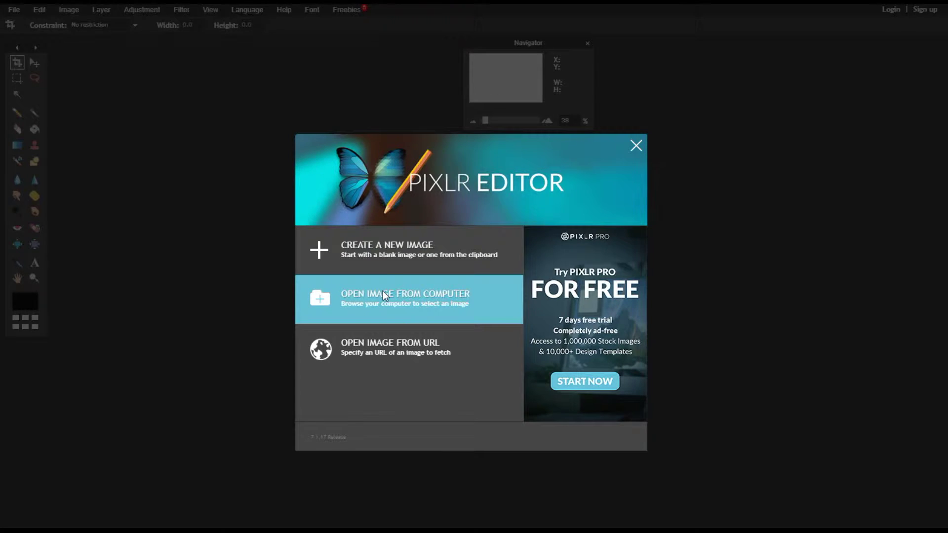
- Open sax1 from Hämtade filer as a 3264x1836 px image in Pixlr Editor
left_click(383, 292)
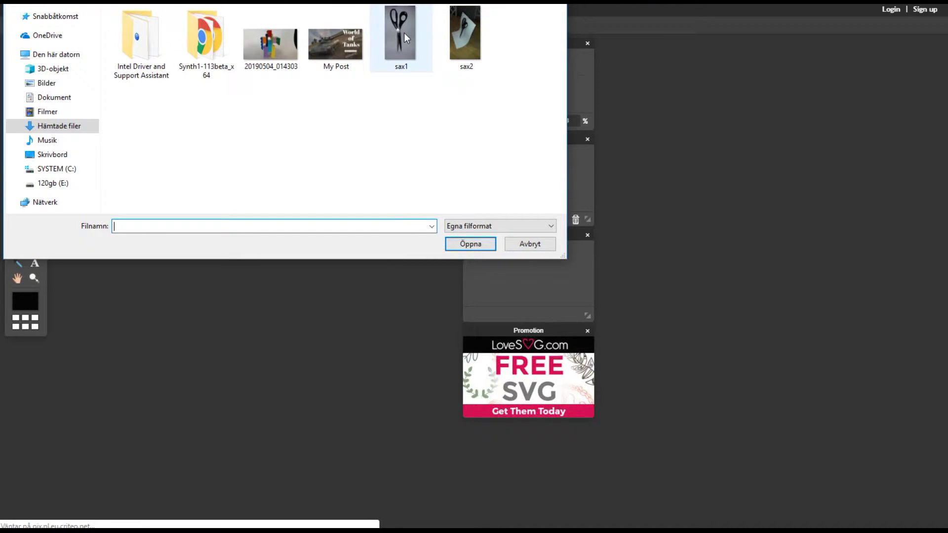
left_click(404, 33)
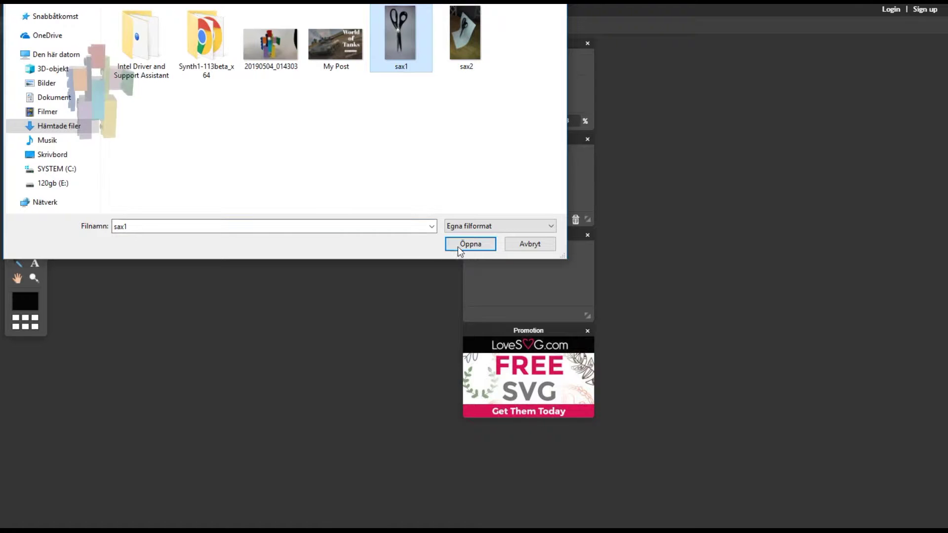
left_click(470, 244)
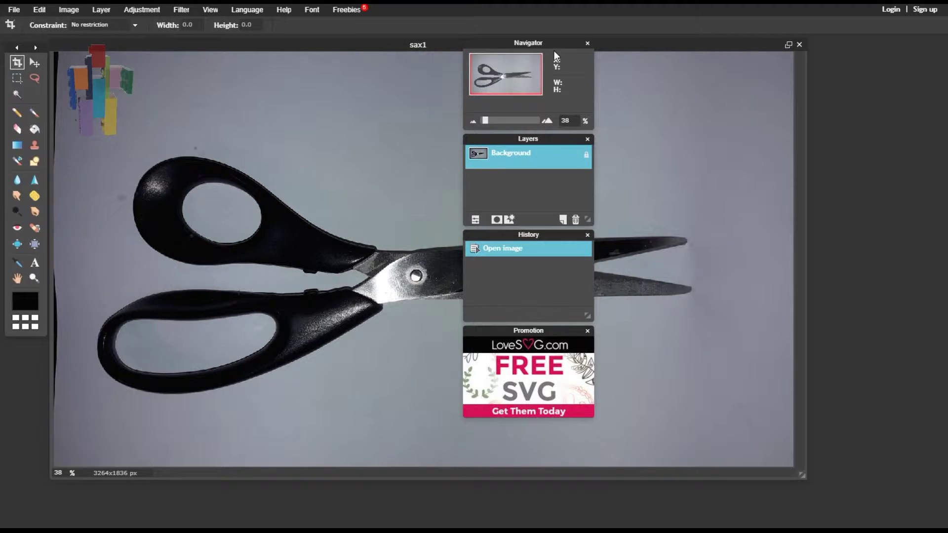
- Move the floating Layers, History and Promotion panels to the right side, off the photo
left_click_drag(566, 44, 920, 44)
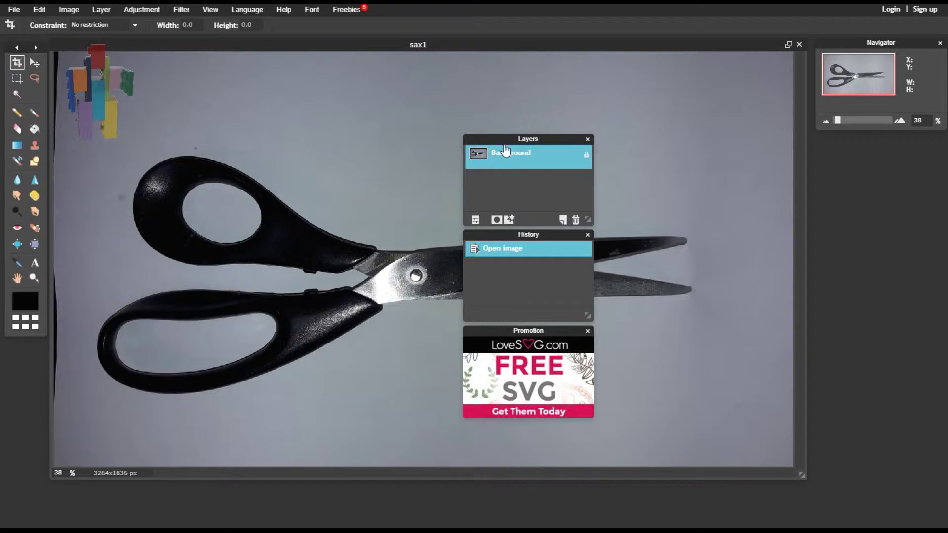
left_click_drag(531, 143, 857, 136)
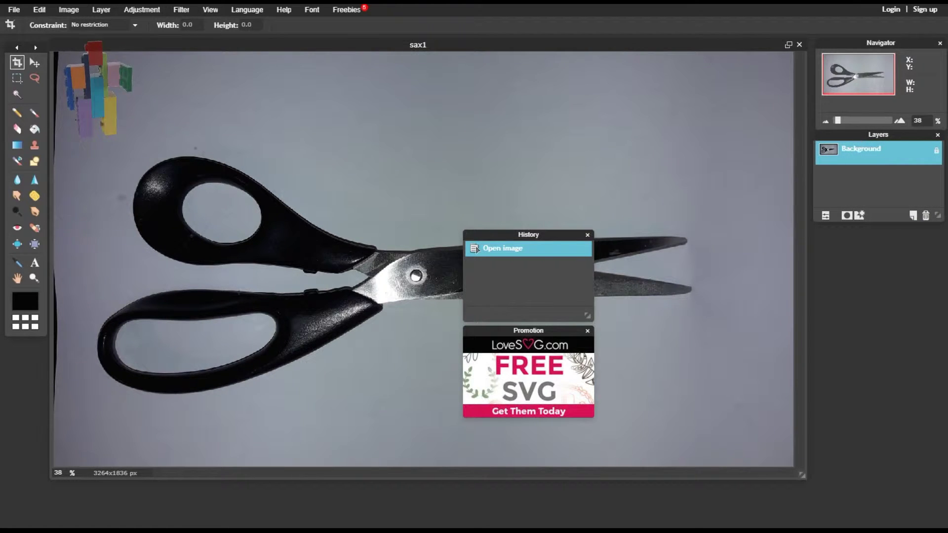
left_click_drag(513, 239, 861, 229)
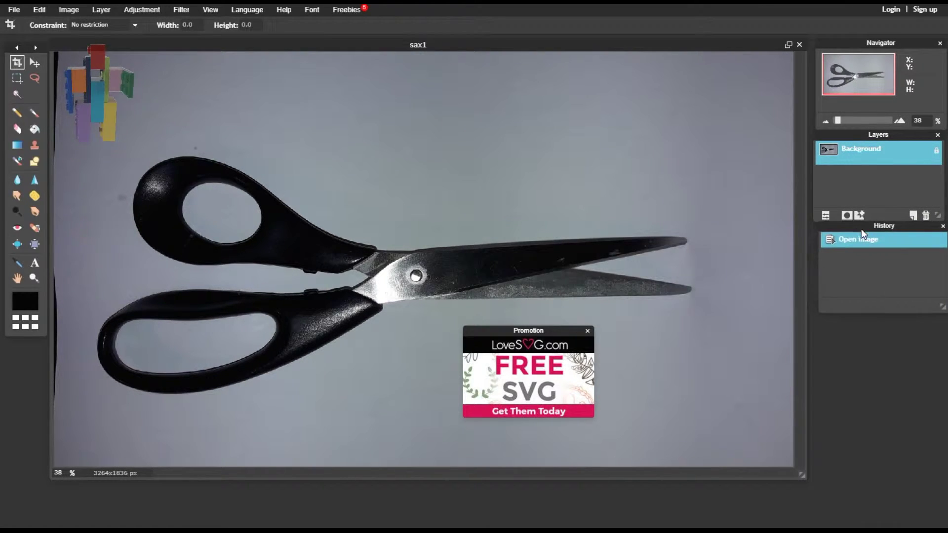
left_click_drag(481, 330, 829, 319)
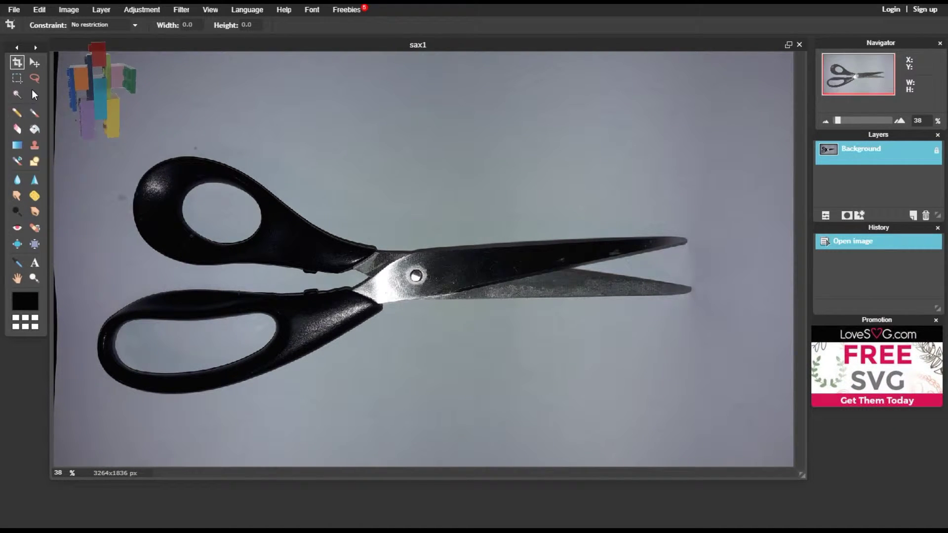
- Magic-wand the grey background, left edge, top-right corner and both handle holes, then delete them to white
left_click(18, 94)
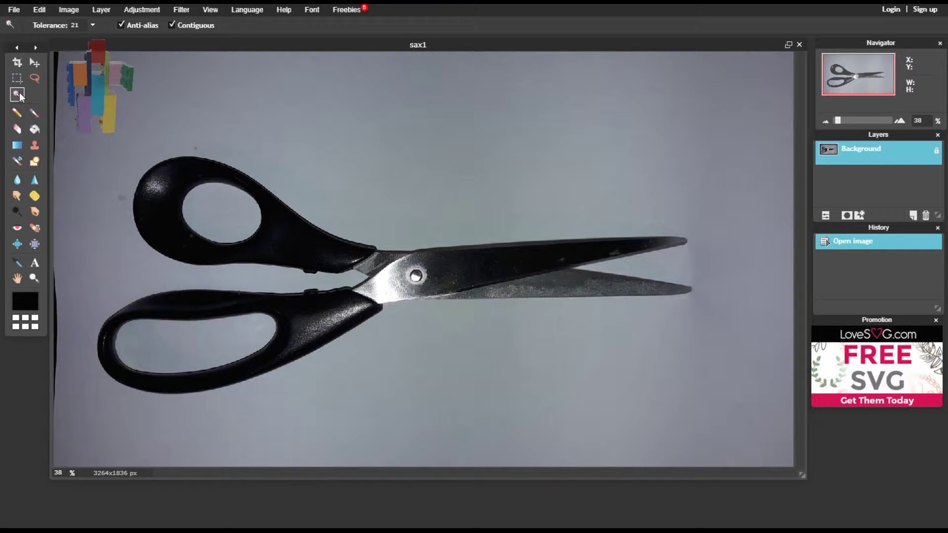
left_click(238, 118)
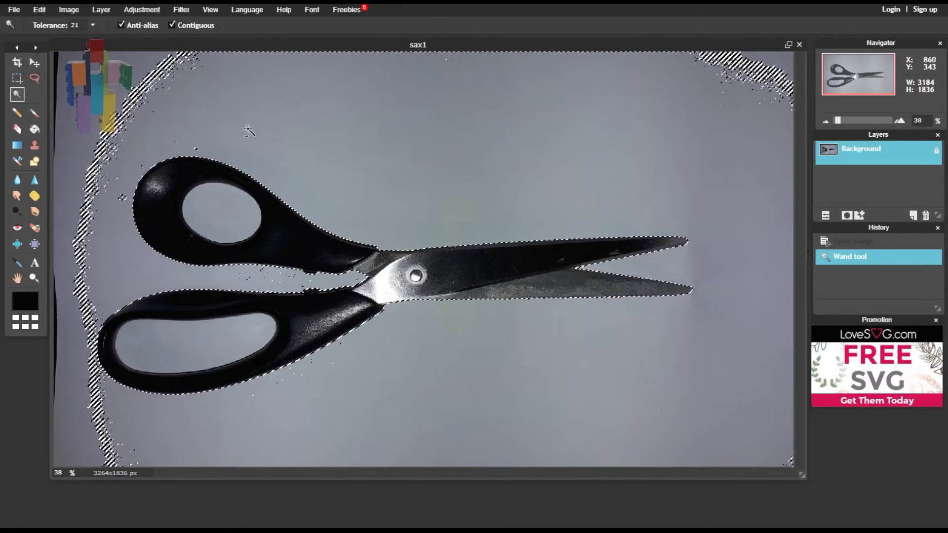
left_click(87, 83, "shift")
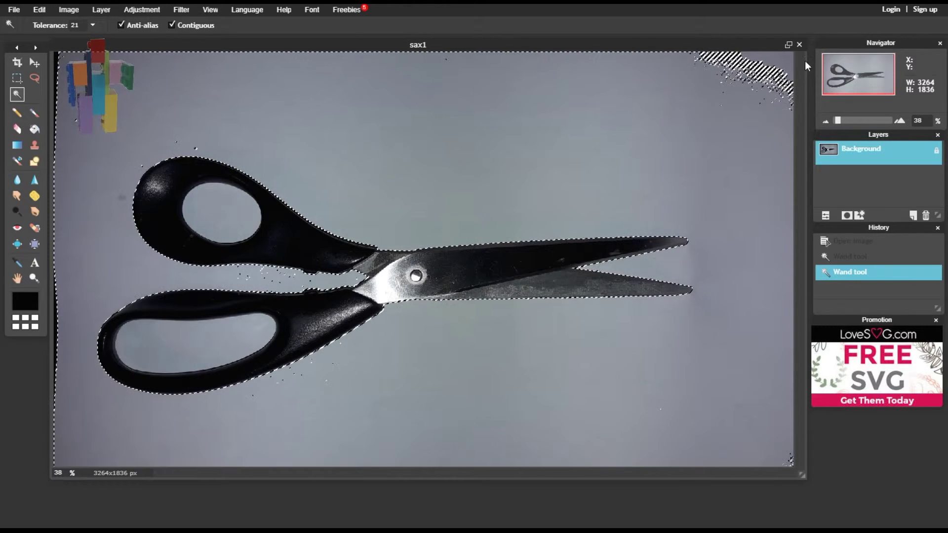
left_click(785, 60, "shift")
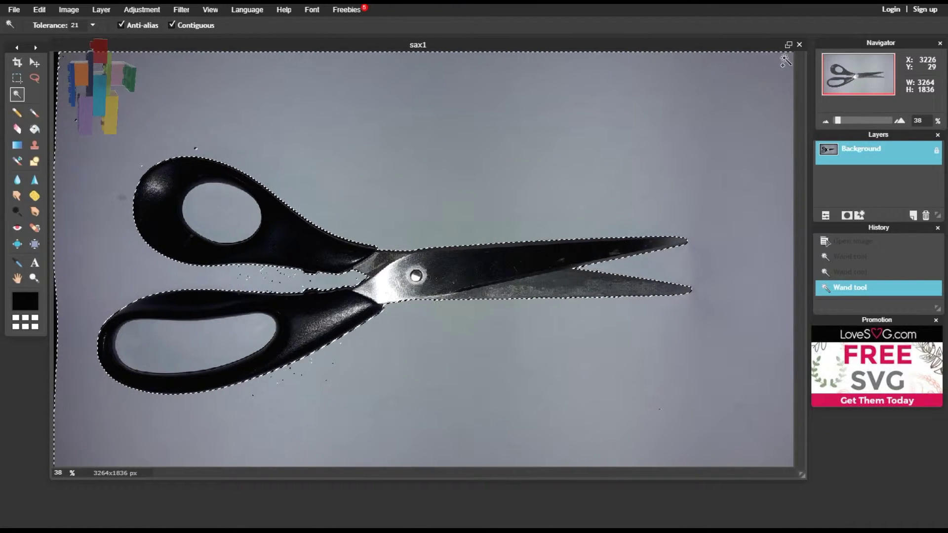
left_click(208, 207, "shift")
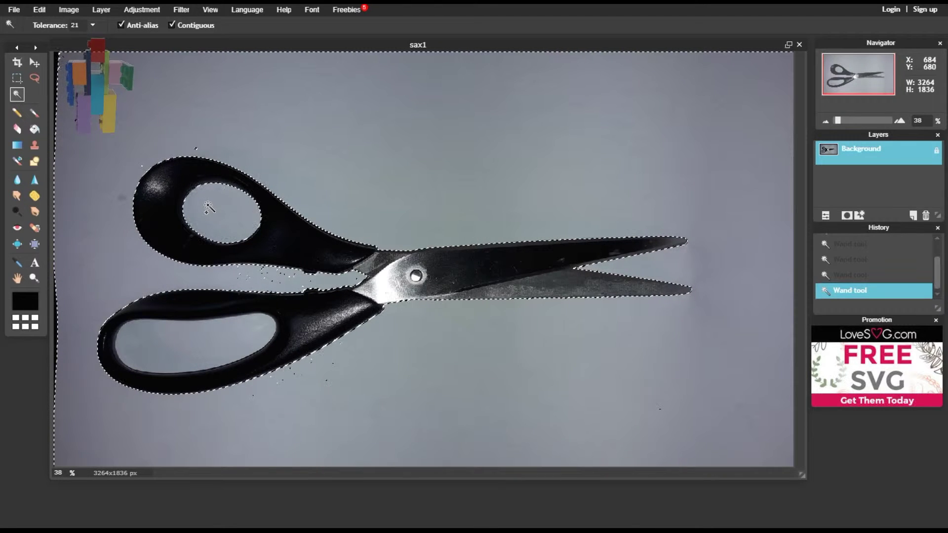
left_click(193, 340, "shift")
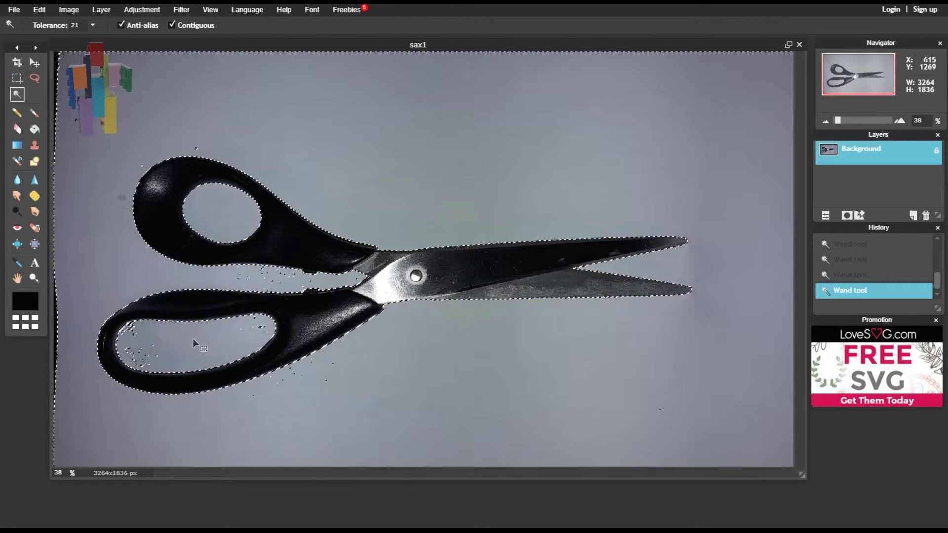
key("Delete")
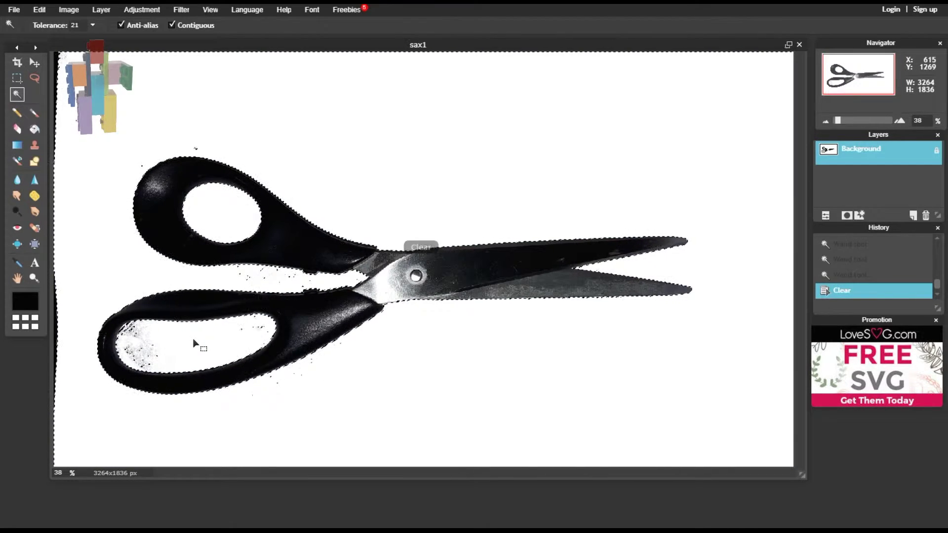
left_click(16, 78)
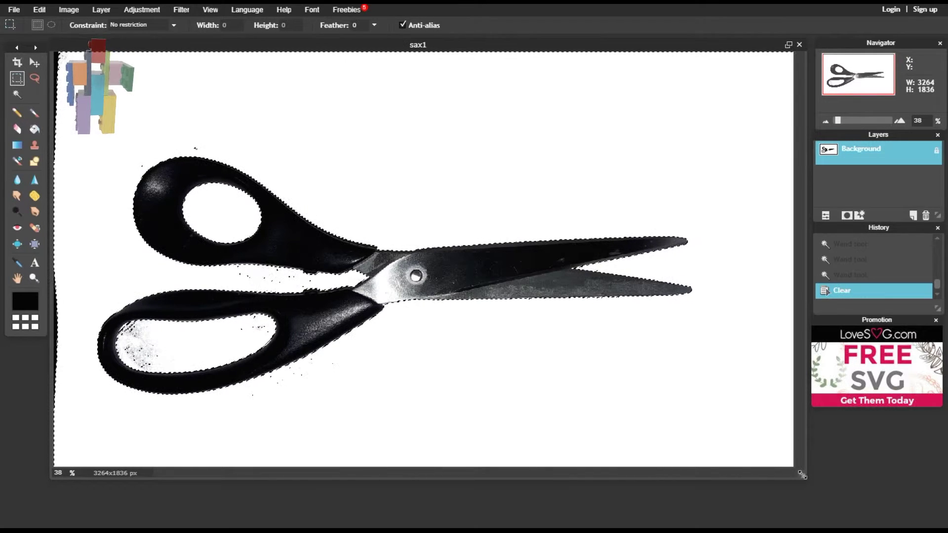
- Clear the leftover dark strips along the photo's left edge and top to white
left_click_drag(802, 475, 843, 507)
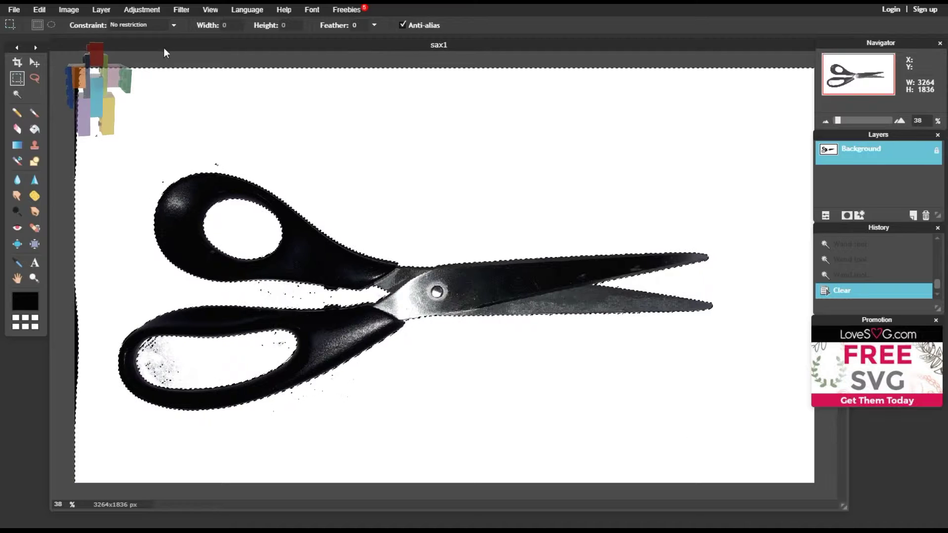
key("ctrl+d")
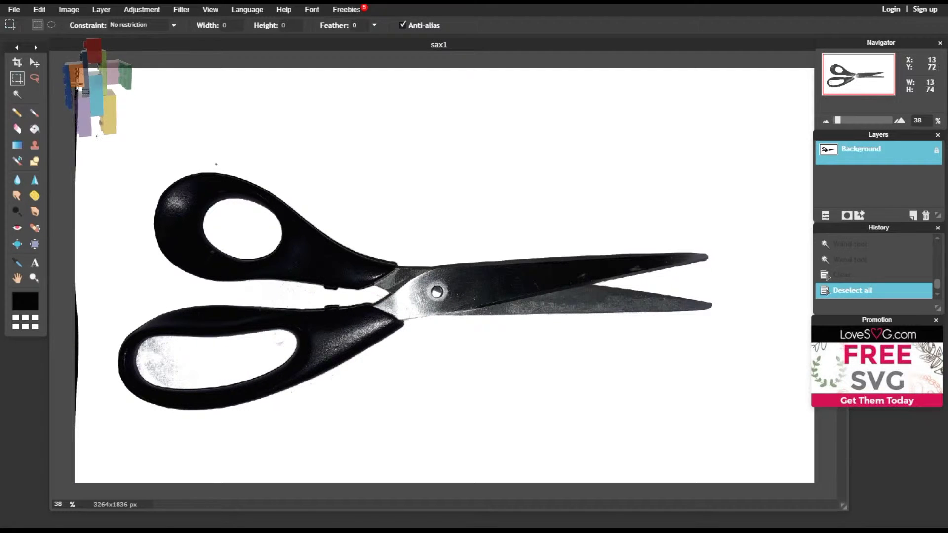
left_click_drag(77, 81, 114, 483)
key("Delete")
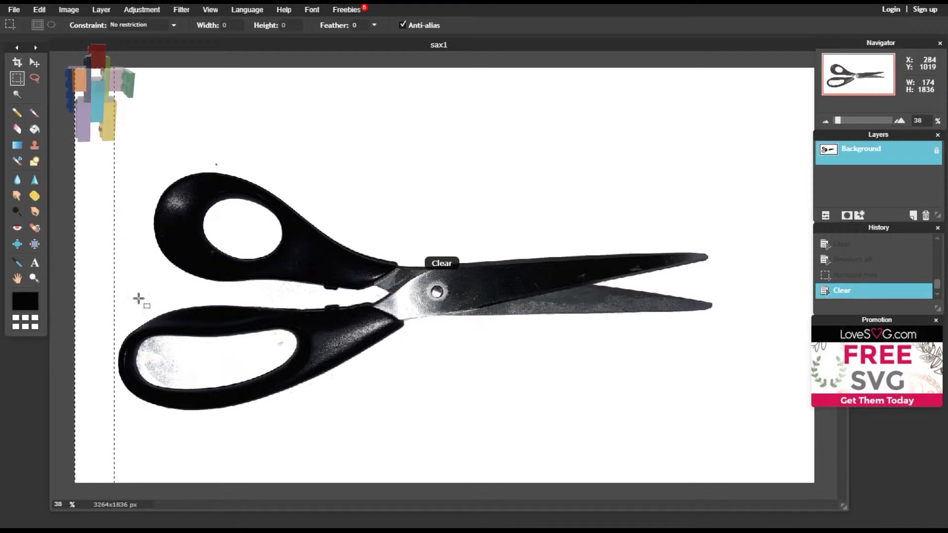
key("ctrl+d")
left_click_drag(75, 68, 762, 179)
left_click_drag(820, 180, 821, 170)
key("Delete")
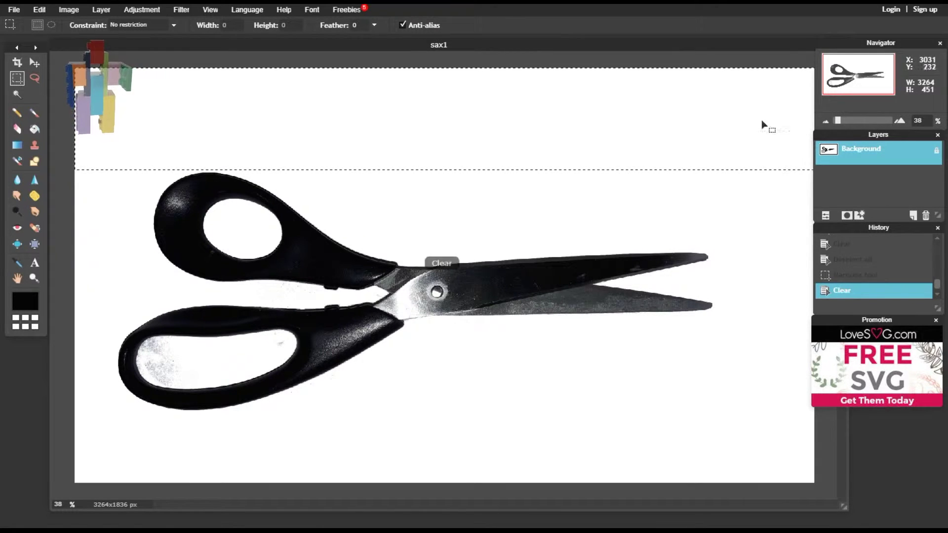
key("ctrl+d")
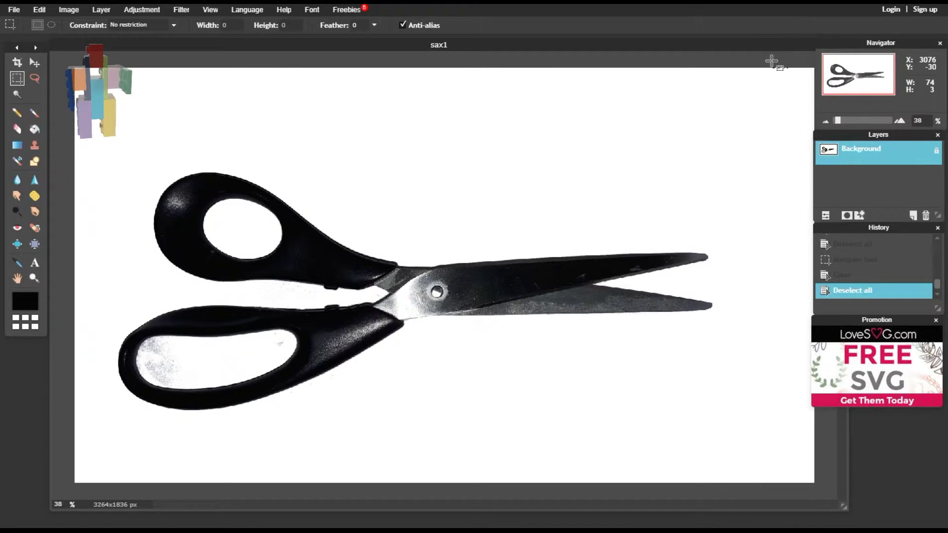
- Clear the remaining dark strips along the right edge and bottom to white
left_click_drag(772, 61, 754, 59)
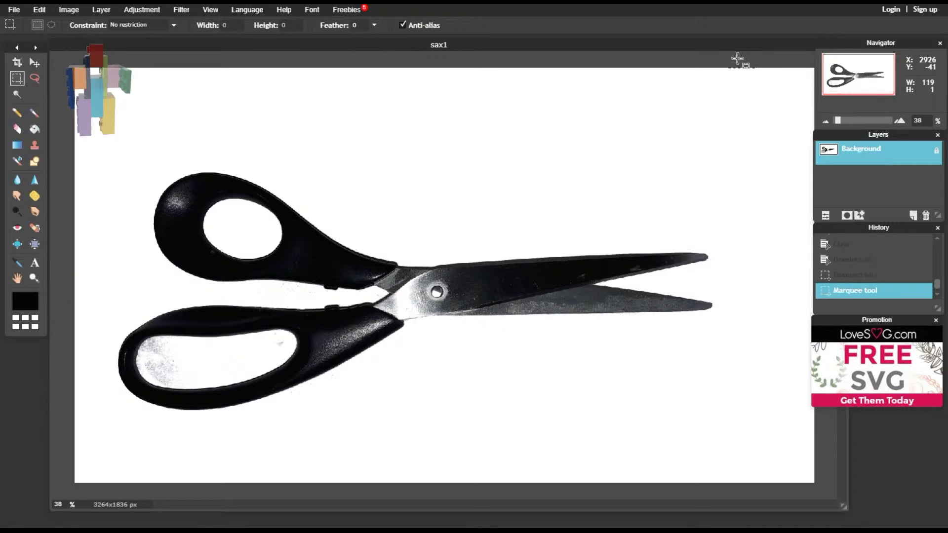
left_click_drag(754, 199, 943, 519)
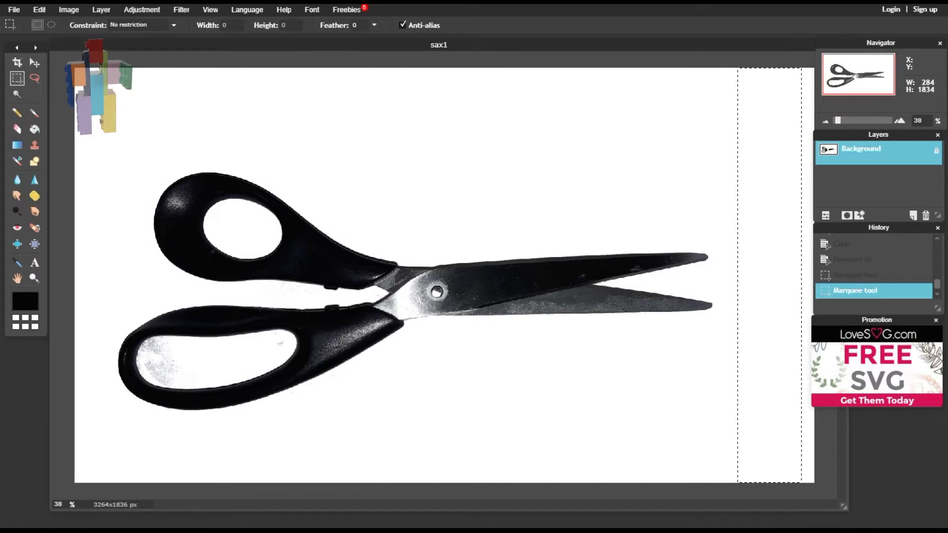
left_click_drag(768, 368, 745, 364)
key("Delete")
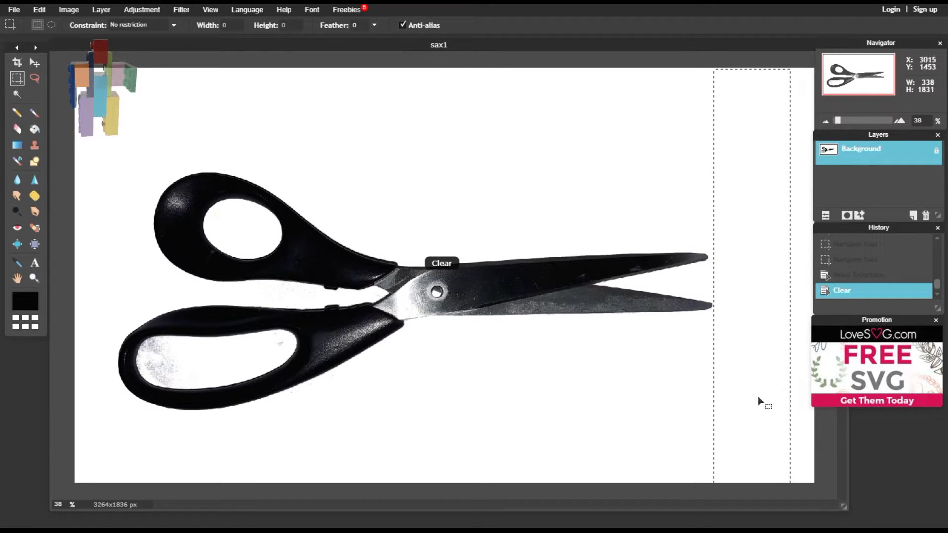
key("ctrl+d")
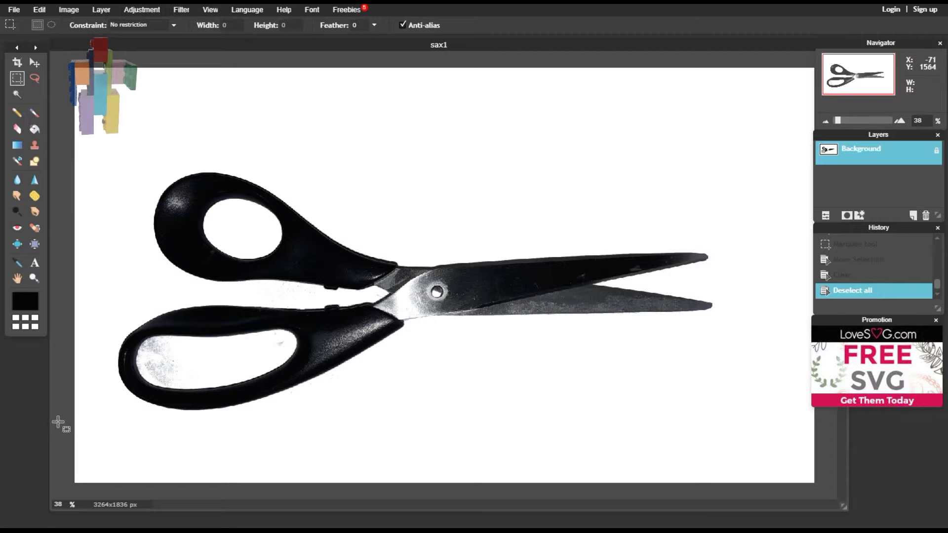
left_click_drag(65, 488, 819, 412)
key("Delete")
key("ctrl+d")
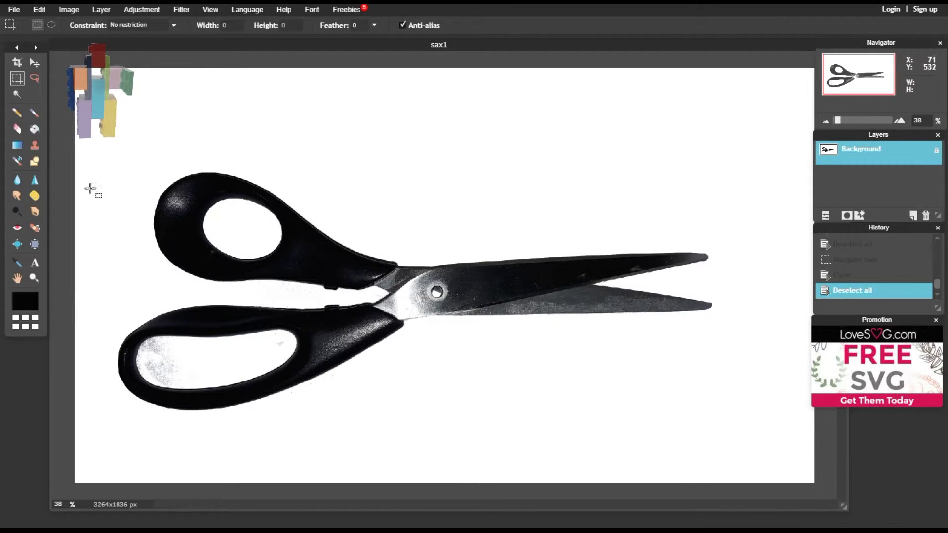
- With the Eraser, zoom in to about 84% on the handles and erase the stray grey specks
left_click(17, 130)
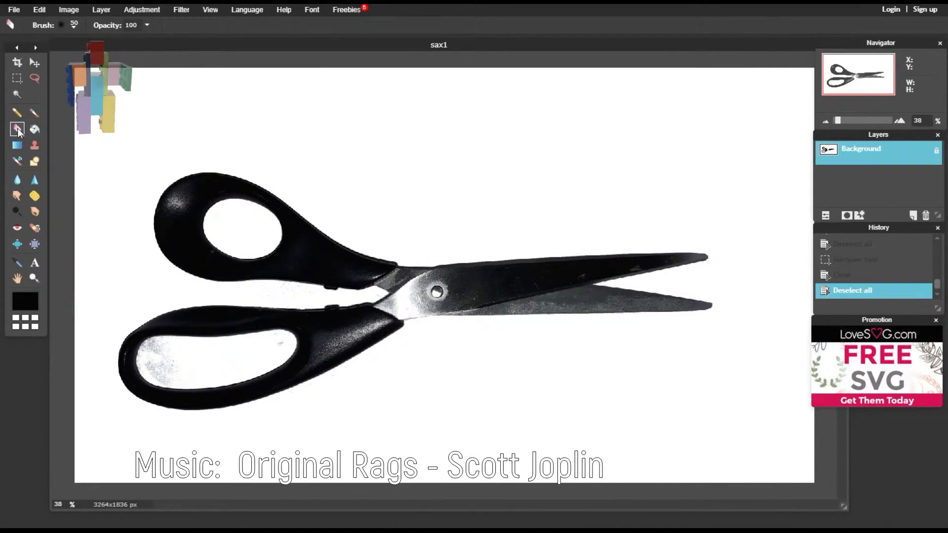
scroll(228, 363, "up", 4)
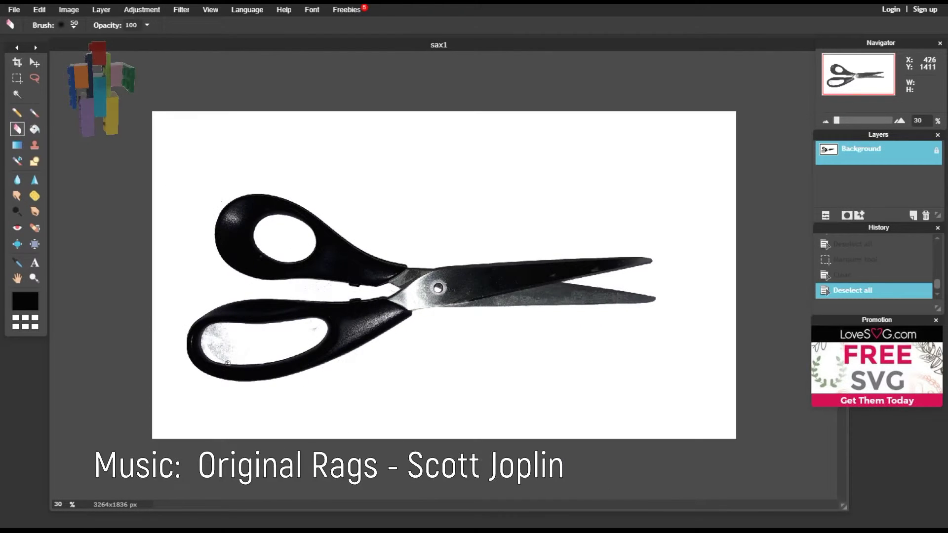
scroll(227, 363, "up", 1)
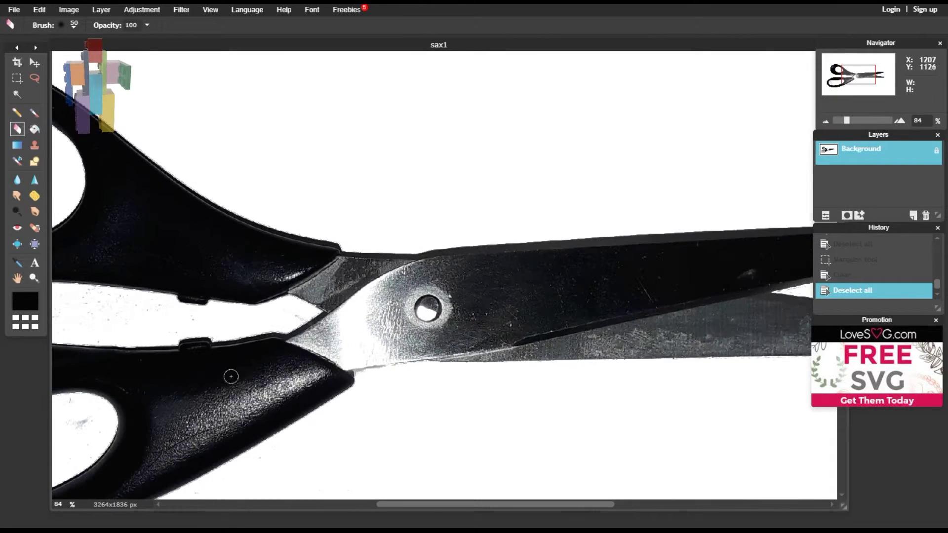
left_click_drag(490, 502, 261, 500)
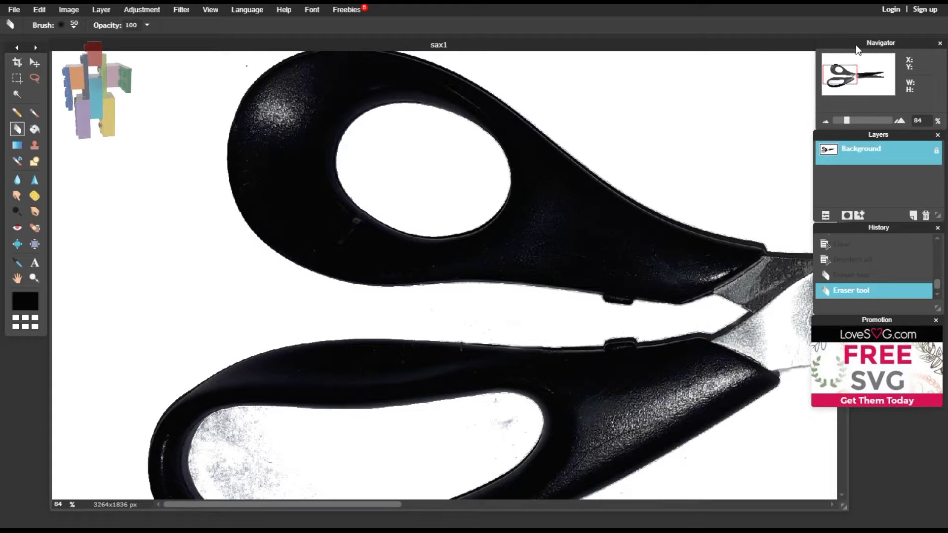
left_click_drag(855, 45, 893, 37)
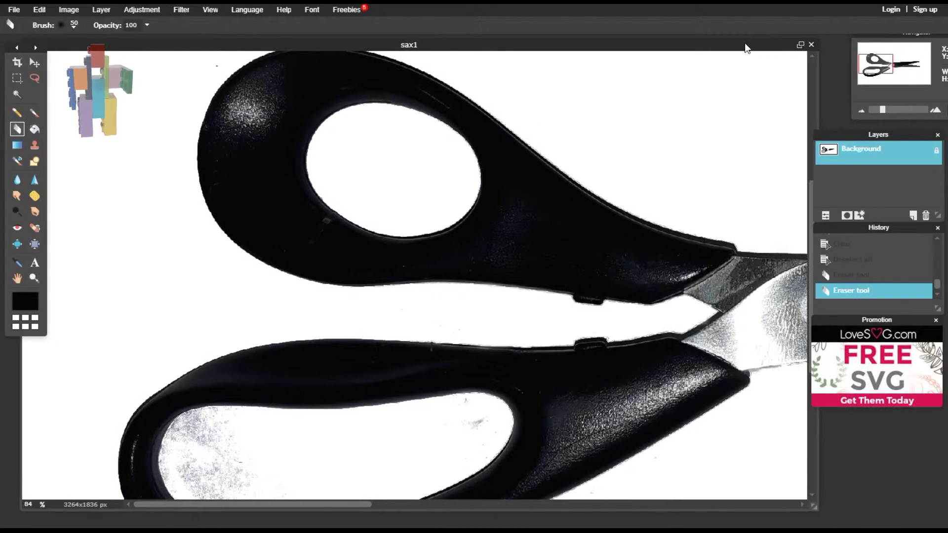
- Erase the grey speckles inside the lower handle hole, undoing the stray stroke across the black handle
left_click_drag(746, 48, 724, 46)
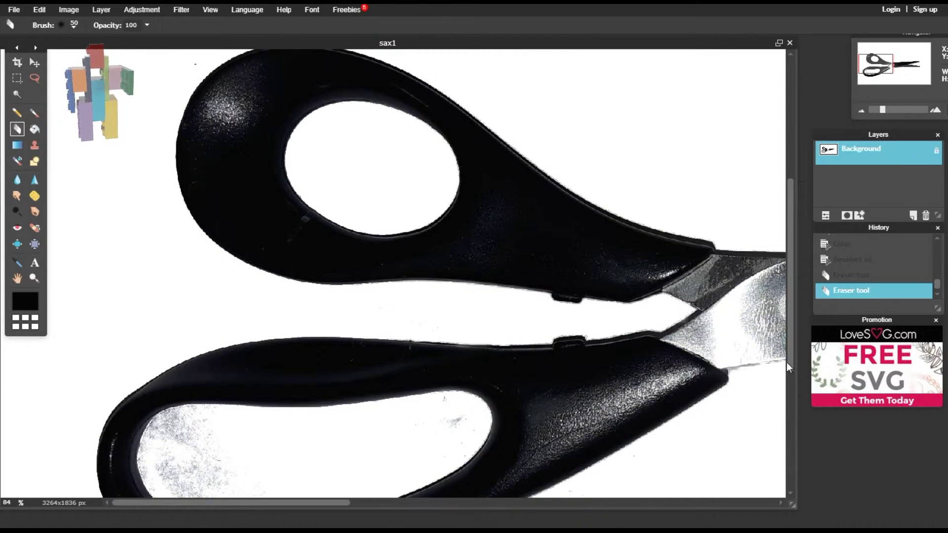
left_click_drag(790, 365, 795, 434)
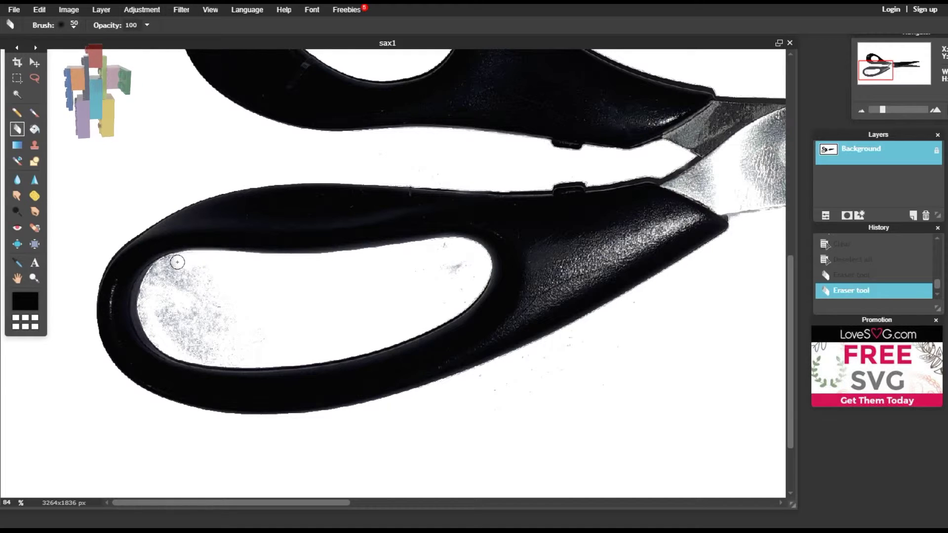
mouse_move(177, 263)
left_mouse_down()
mouse_move(145, 315)
mouse_move(174, 351)
mouse_move(255, 361)
mouse_move(299, 346)
mouse_move(288, 335)
mouse_move(205, 343)
mouse_move(159, 320)
mouse_move(166, 304)
mouse_move(229, 324)
mouse_move(189, 330)
mouse_move(210, 324)
mouse_move(224, 294)
mouse_move(231, 313)
mouse_move(199, 270)
mouse_move(166, 277)
mouse_move(194, 278)
mouse_move(178, 289)
mouse_move(205, 288)
mouse_move(195, 303)
mouse_move(226, 300)
mouse_move(197, 311)
mouse_move(176, 299)
mouse_move(173, 280)
mouse_move(180, 339)
left_mouse_up()
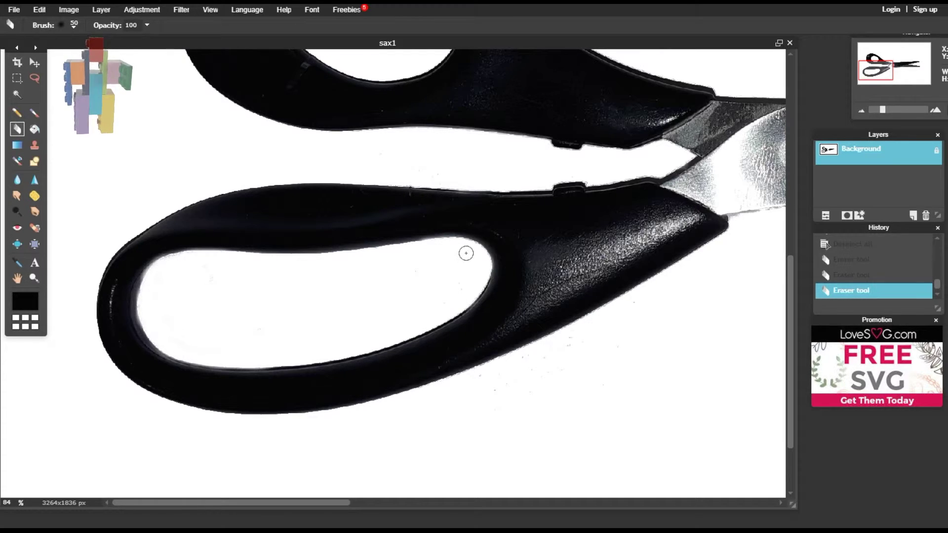
left_click_drag(370, 317, 343, 326)
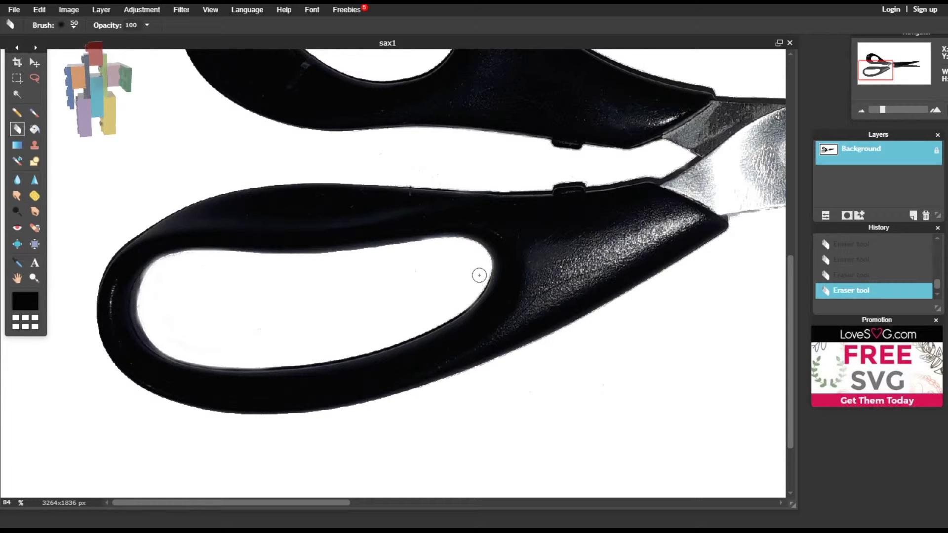
left_click_drag(461, 281, 620, 261)
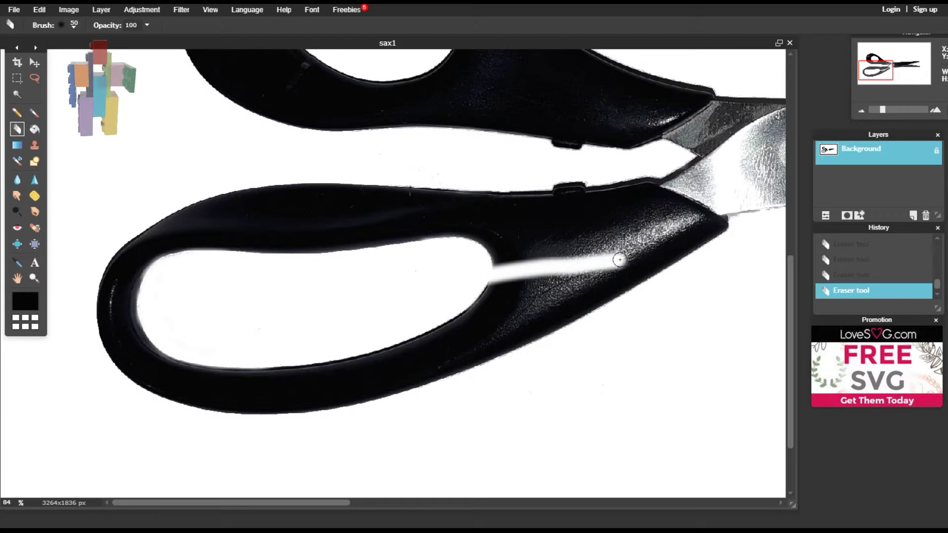
key("ctrl+z")
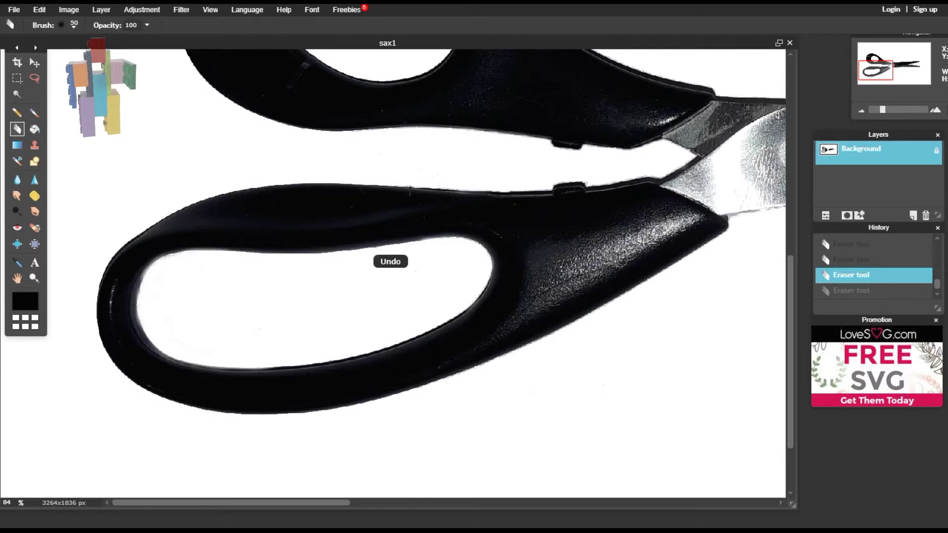
scroll(99, 60, "up", 5)
- Rotate the canvas 90° clockwise to a 1836x3264 px portrait and zoom to fit
left_click(69, 11)
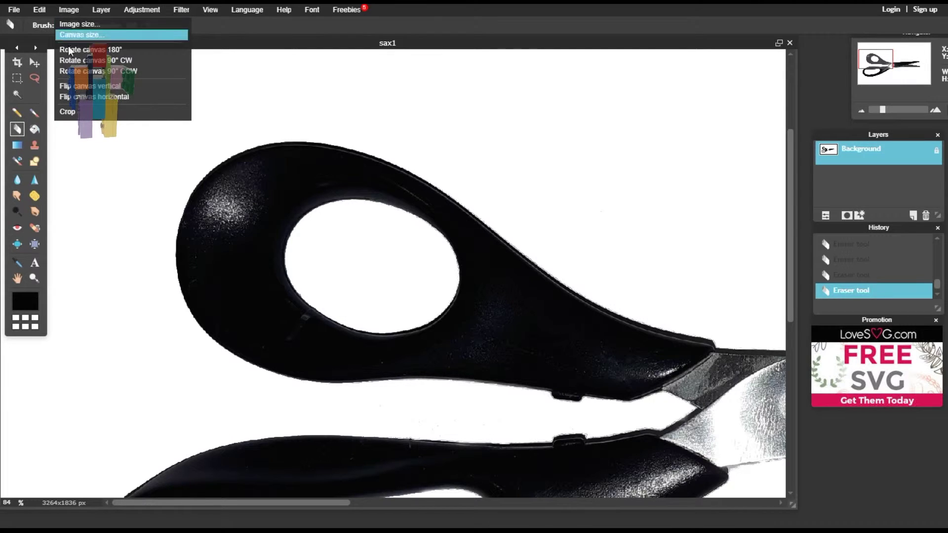
left_click(73, 61)
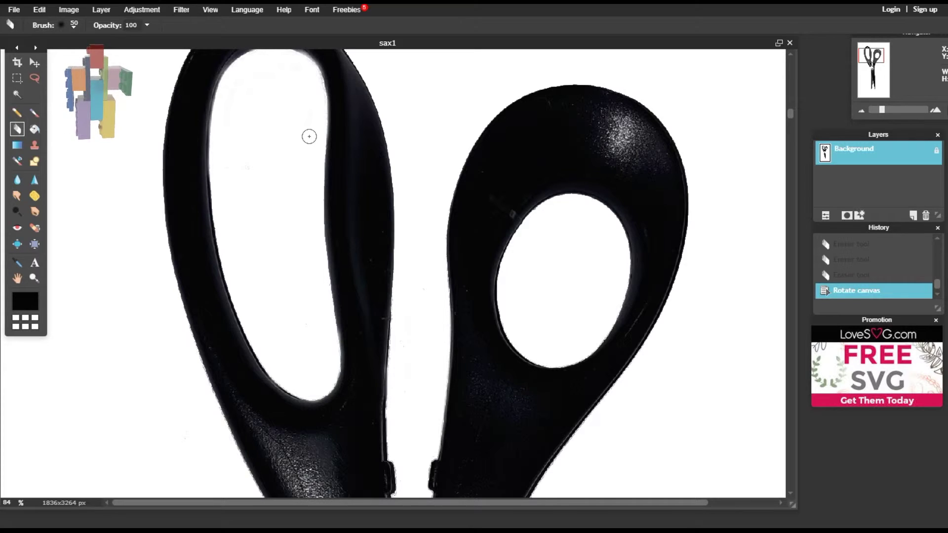
key("ctrl+0")
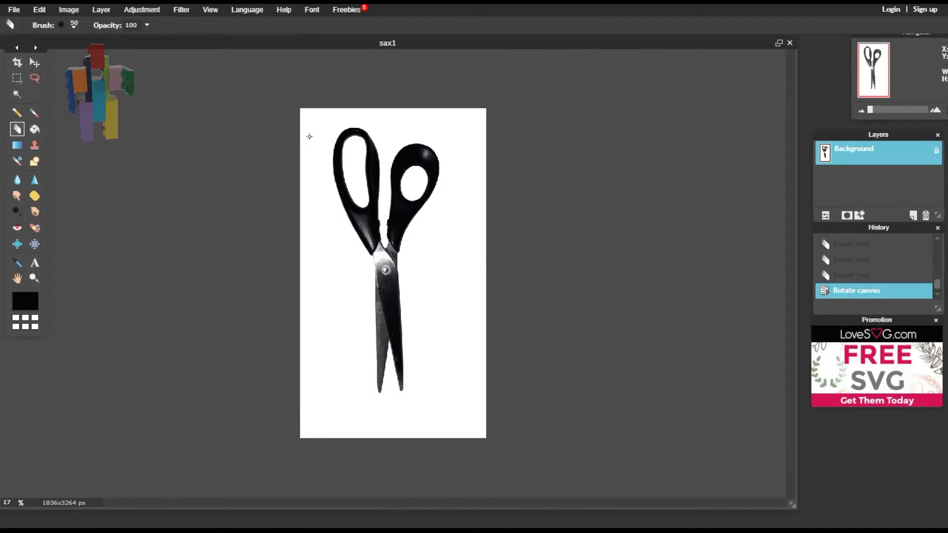
- Try Magic Wand selections of the handle holes and white background, then deselect everything
left_click(17, 93)
scroll(328, 116, "up", 1)
left_click(332, 119)
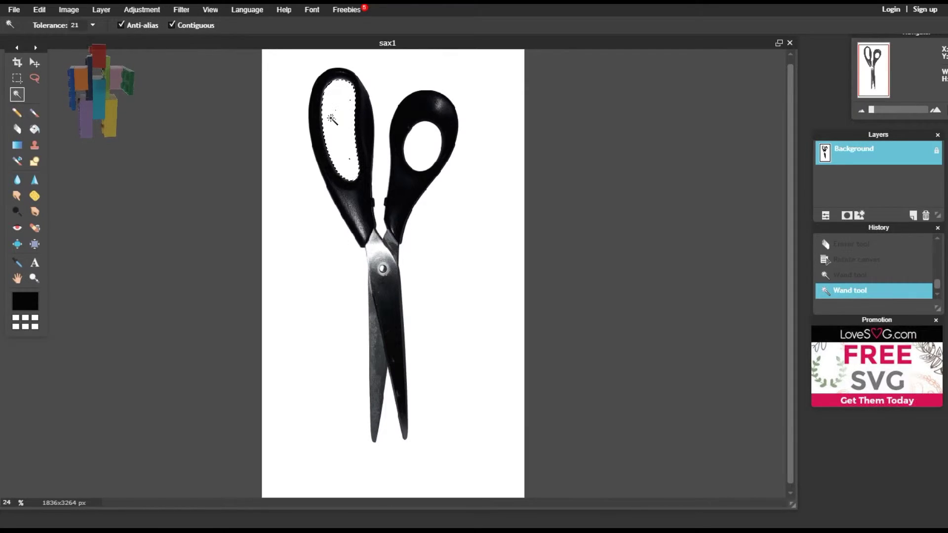
left_click(431, 145, "shift")
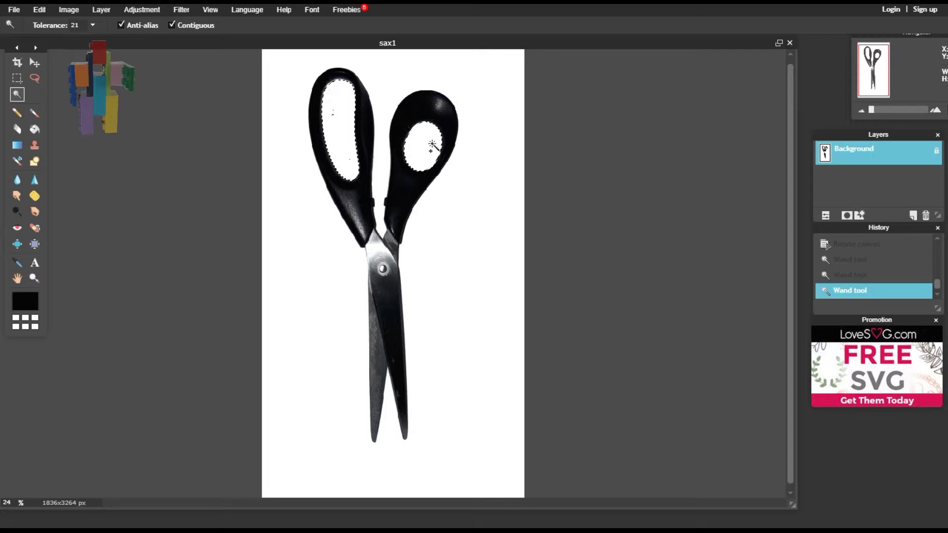
left_click(386, 107, "shift")
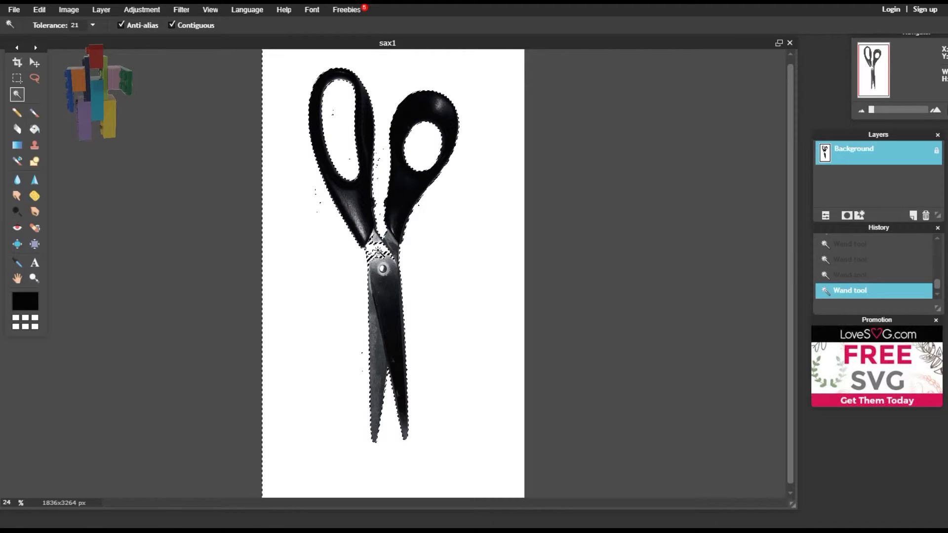
key("ctrl+z")
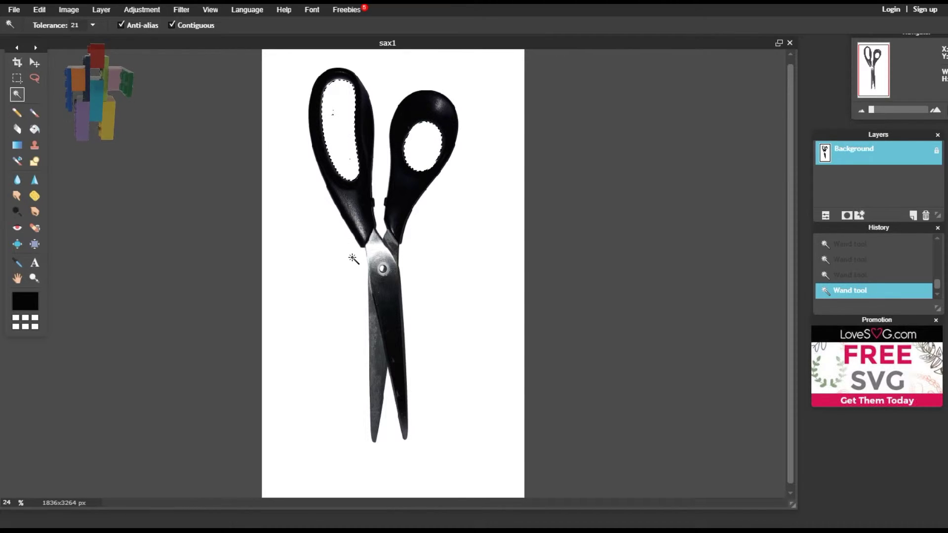
left_click(353, 258)
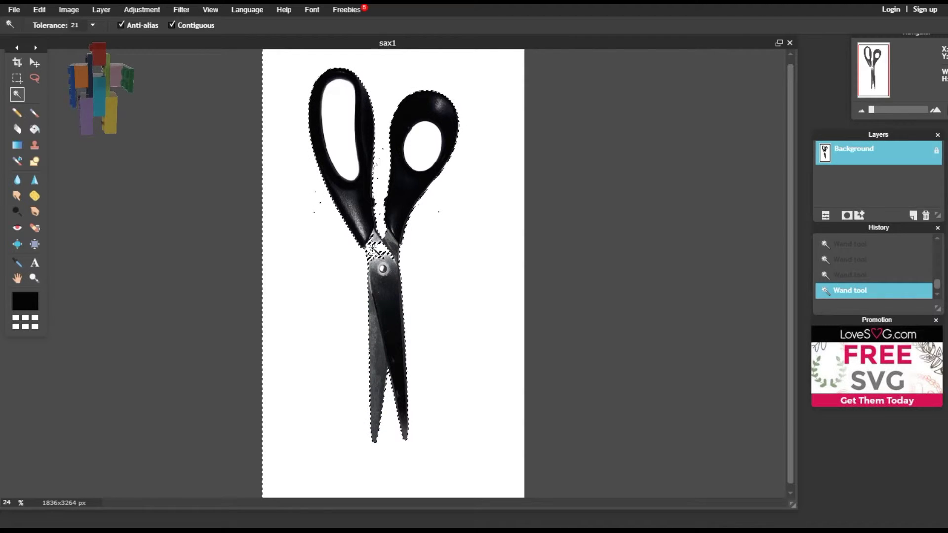
key("ctrl+d")
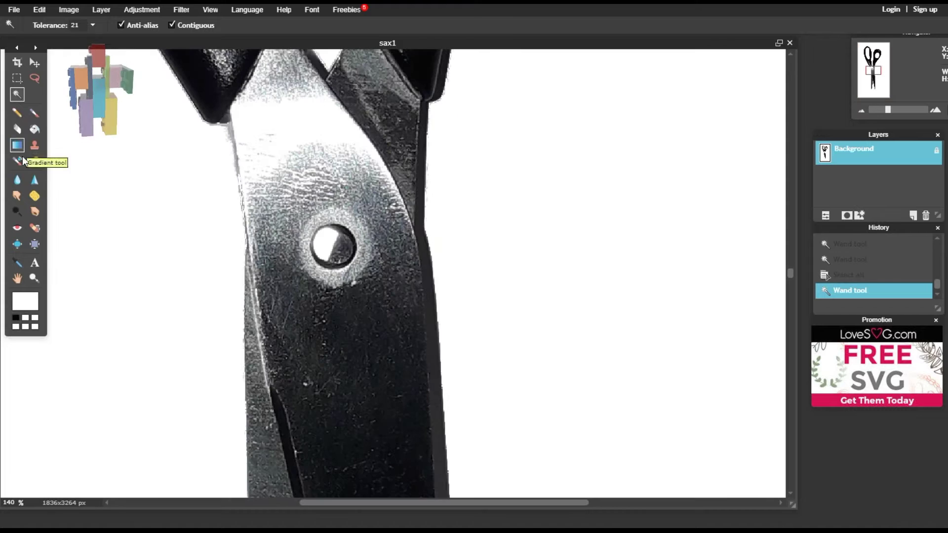
- Erase stray pixels along the blade's left edge near the pivot and pencil a thin black line along it
left_click(18, 130)
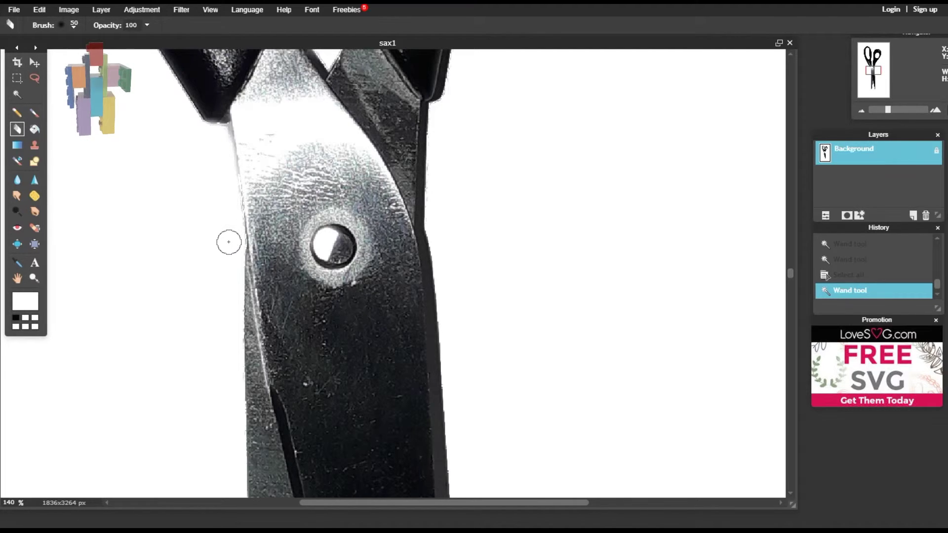
left_click_drag(228, 256, 216, 288)
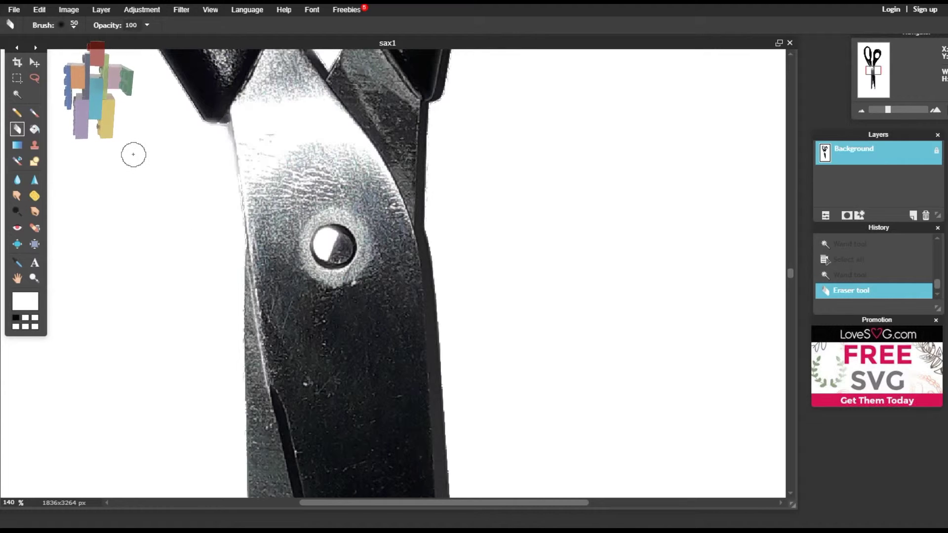
left_click(23, 118)
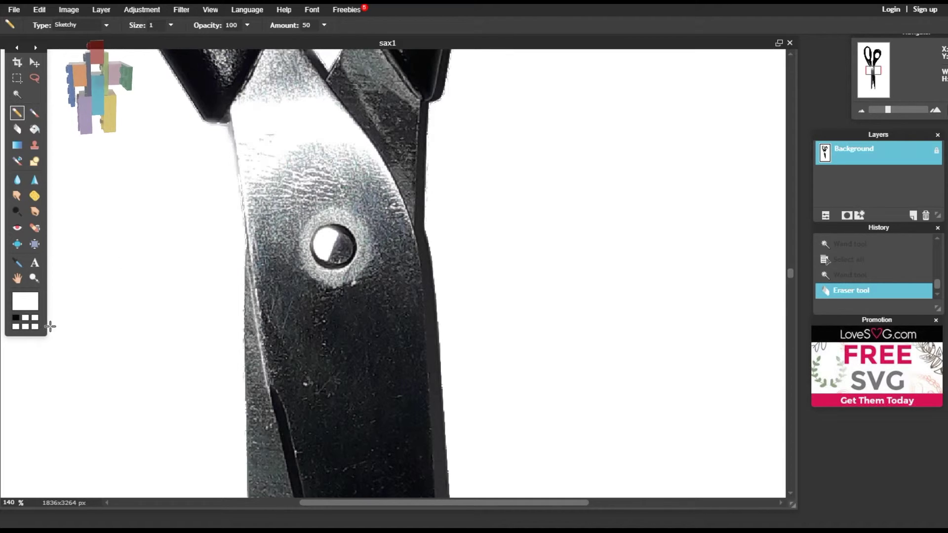
left_click(15, 321)
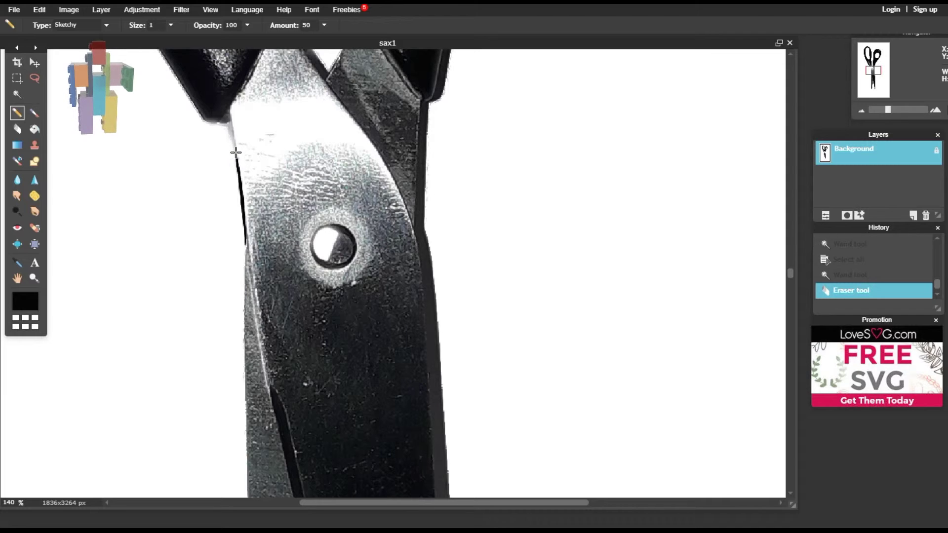
left_click(225, 120)
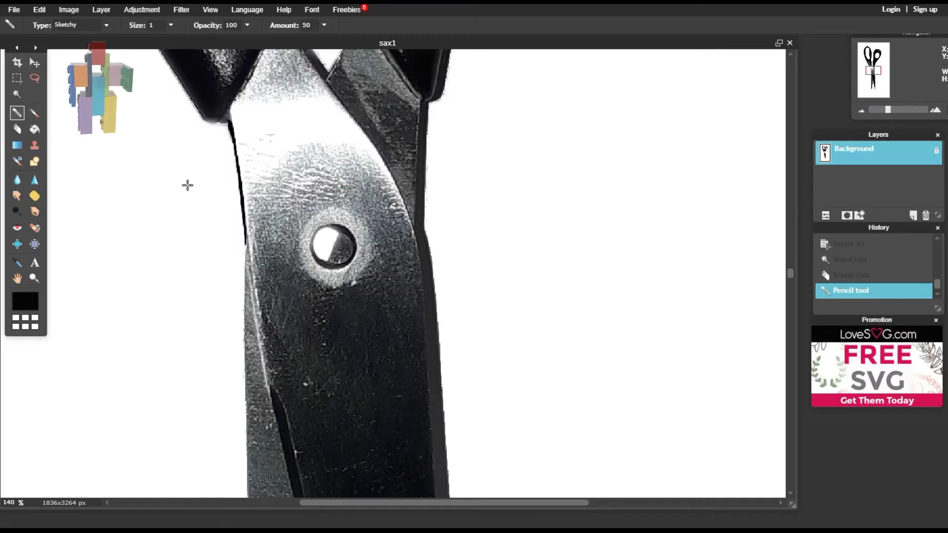
left_click(17, 94)
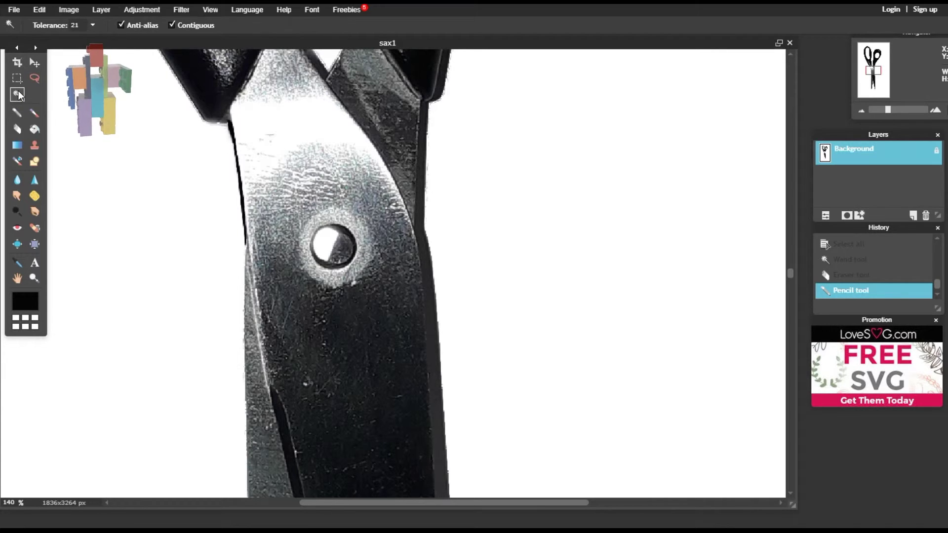
- Magic-wand select the white background plus both handle holes around the scissors
left_click(185, 248)
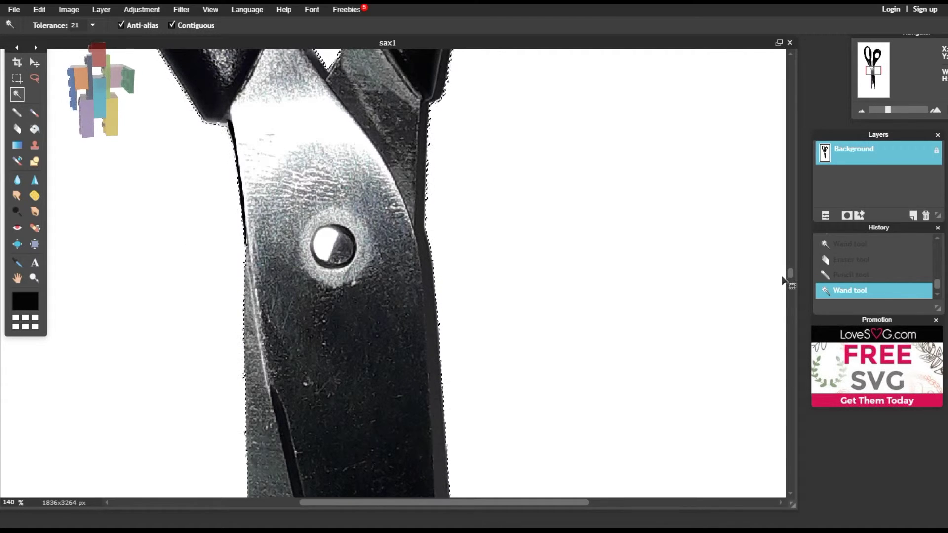
key("ctrl+plus")
key("ctrl+minus")
key("ctrl+minus")
key("ctrl+minus")
key("ctrl+minus")
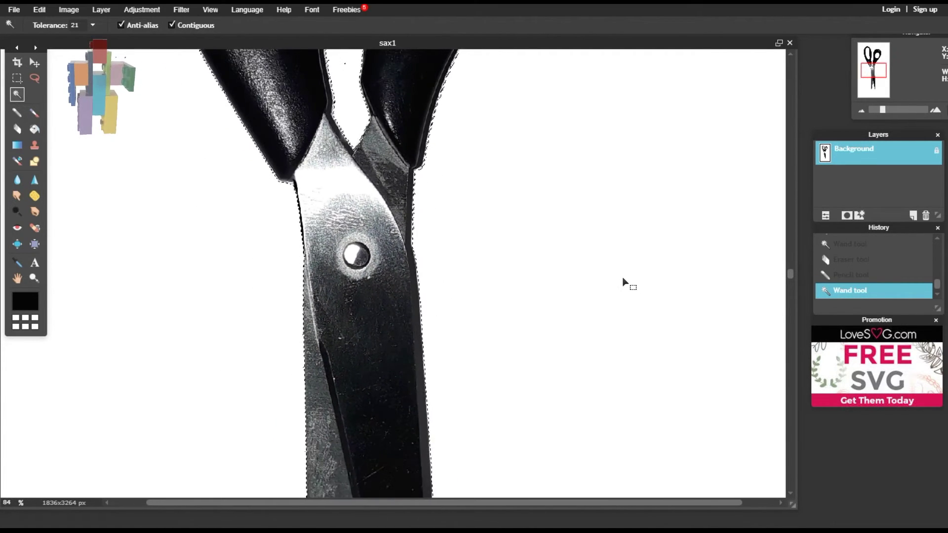
key("ctrl+minus")
key("ctrl+minus")
key("ctrl+minus")
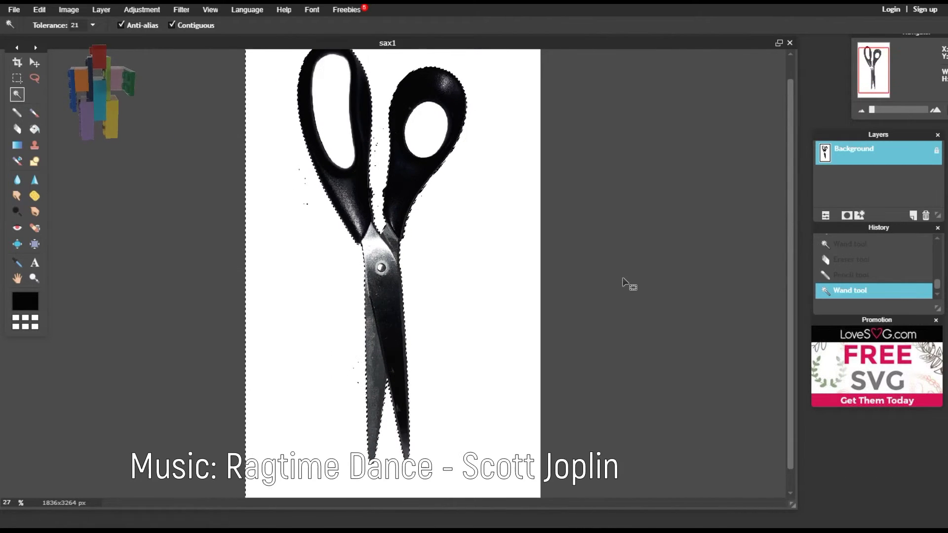
key("ctrl+minus")
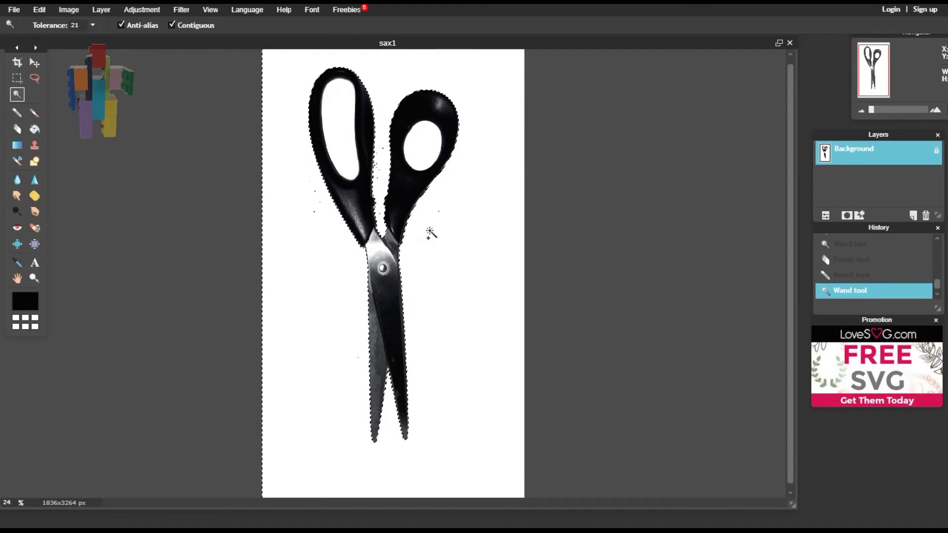
left_click(339, 123, "shift")
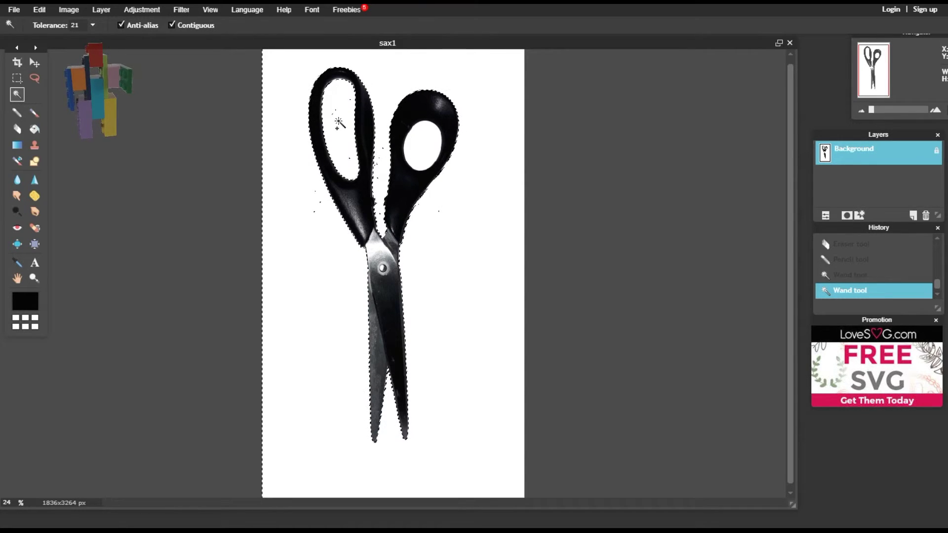
left_click(416, 144, "shift")
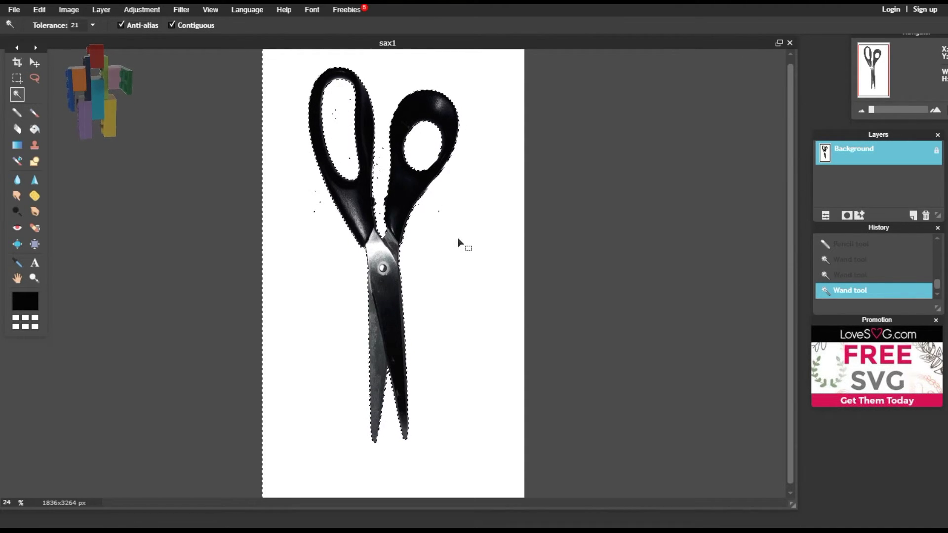
- Invert the selection onto the scissors and cut them to the clipboard
right_click(400, 187)
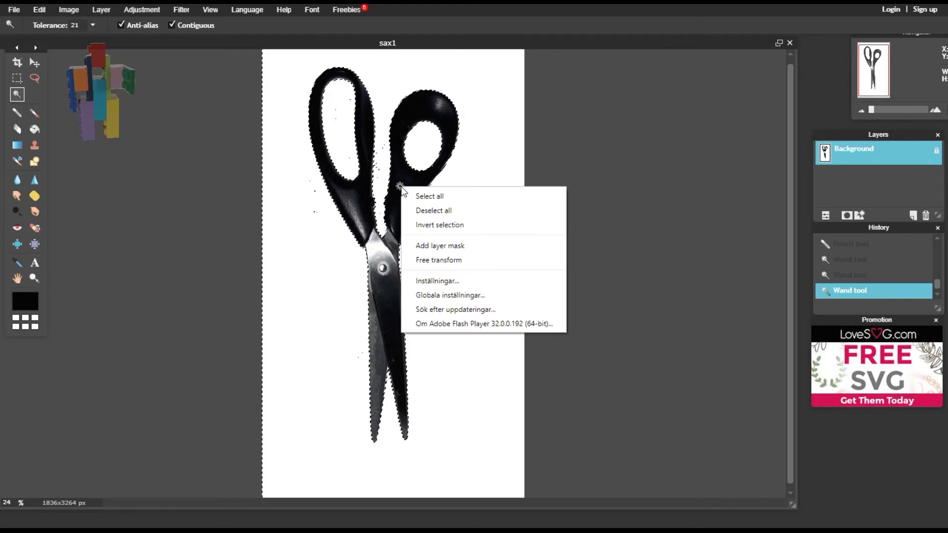
left_click(452, 224)
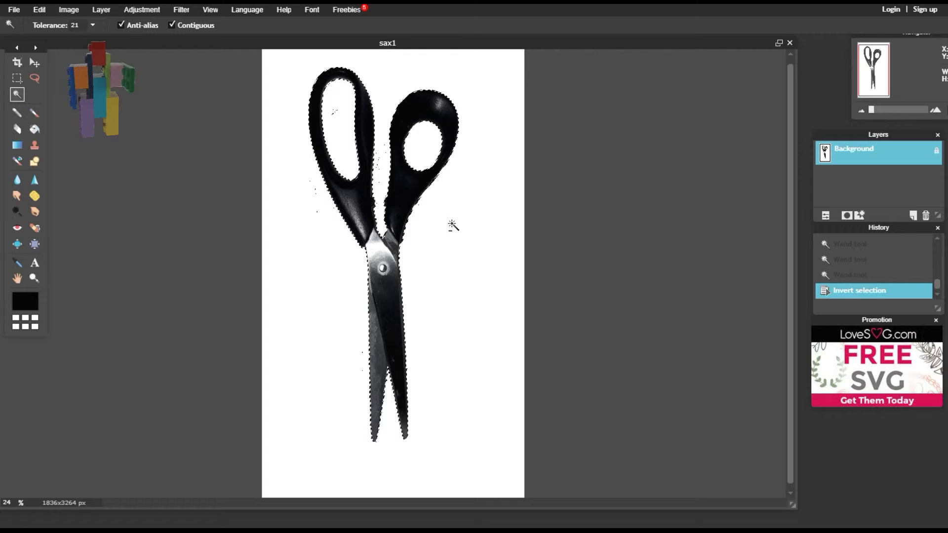
key("ctrl+x")
- Create a new Untitled image, 1450 x 2922 px, with a transparent background
left_click(13, 11)
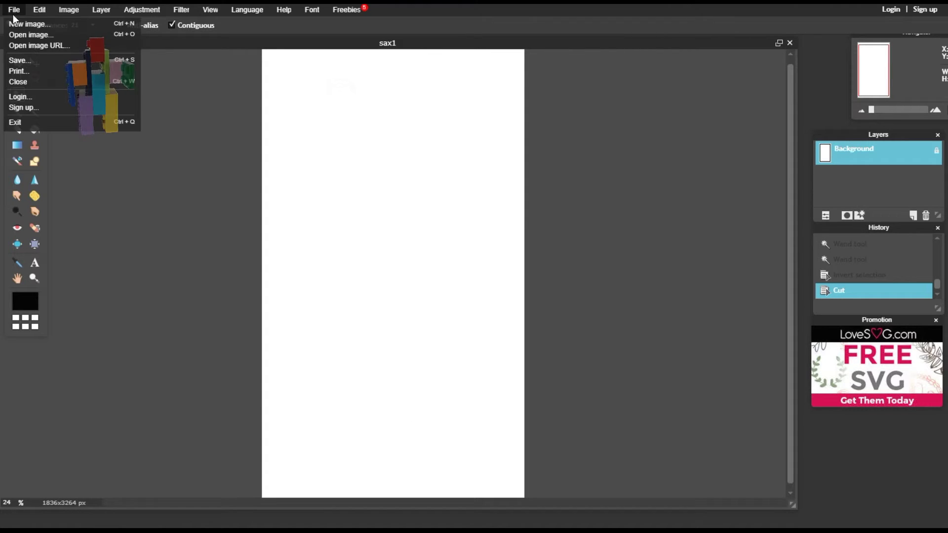
left_click(16, 24)
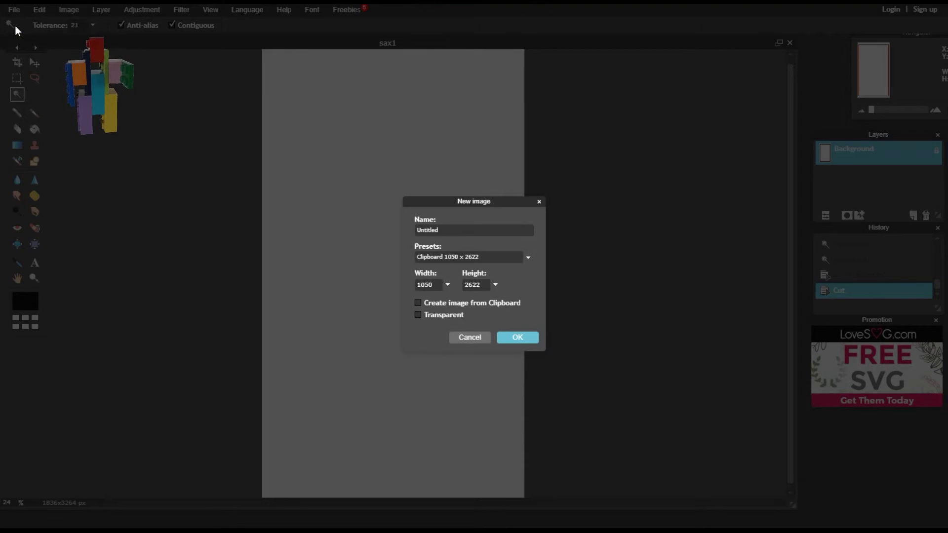
left_click(417, 315)
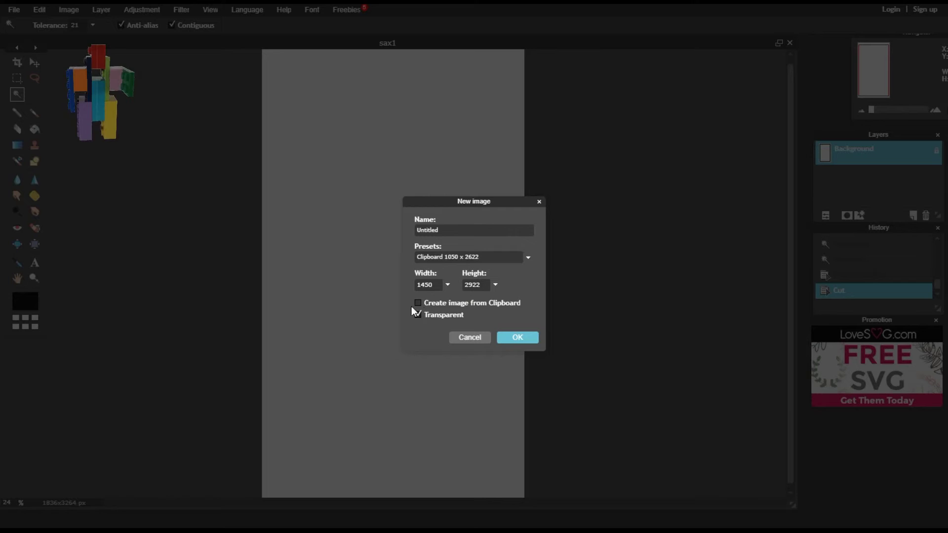
left_click(511, 337)
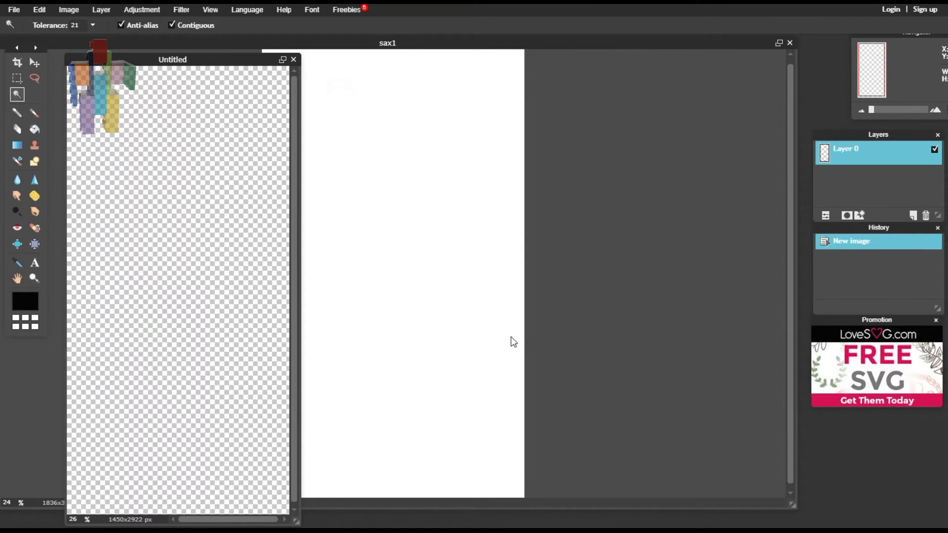
- Paste the cut-out scissors into the Untitled image as Layer 1 and zoom in
key("ctrl+v")
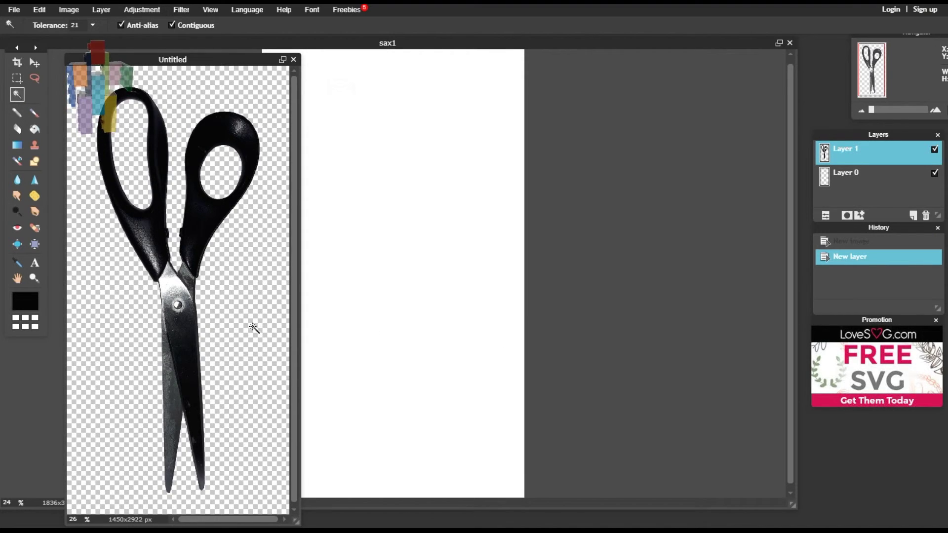
left_click_drag(214, 62, 520, 72)
scroll(529, 343, "down", 2)
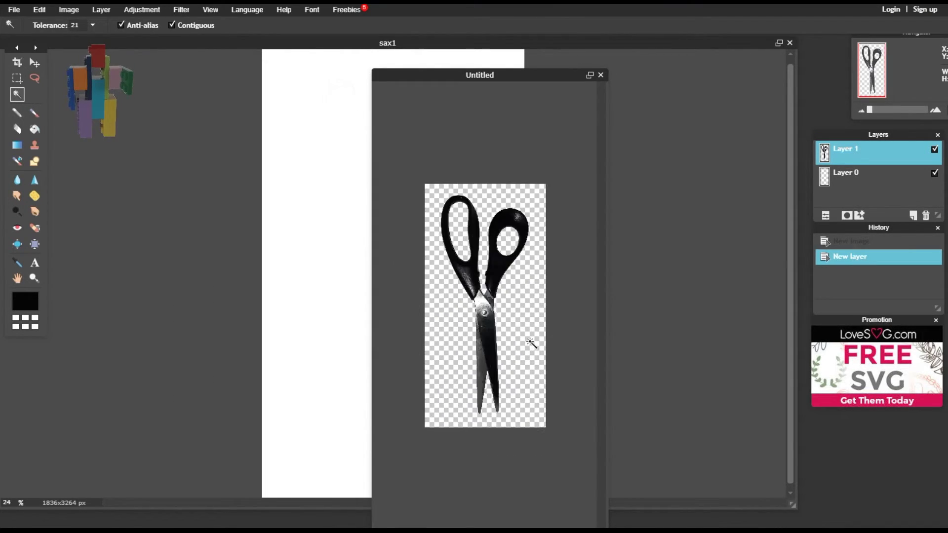
scroll(528, 343, "up", 5)
scroll(530, 341, "up", 2)
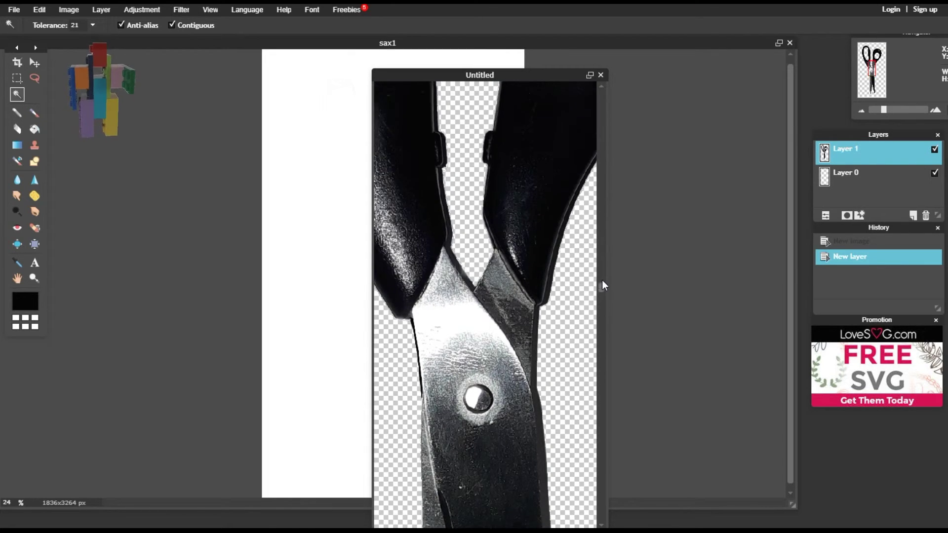
left_click_drag(603, 281, 600, 130)
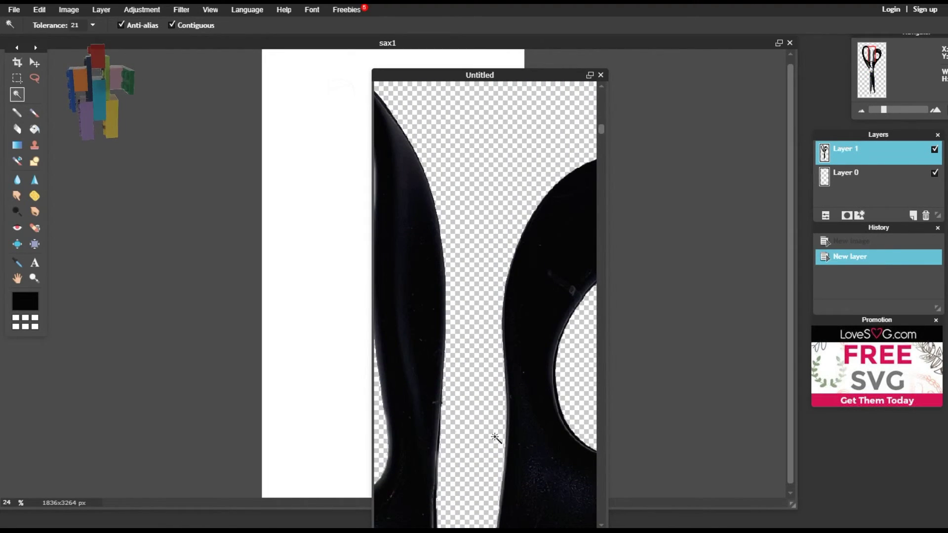
- Pan around the pasted scissors to inspect its edges, then zoom back out to fit
left_click_drag(488, 72, 494, 37)
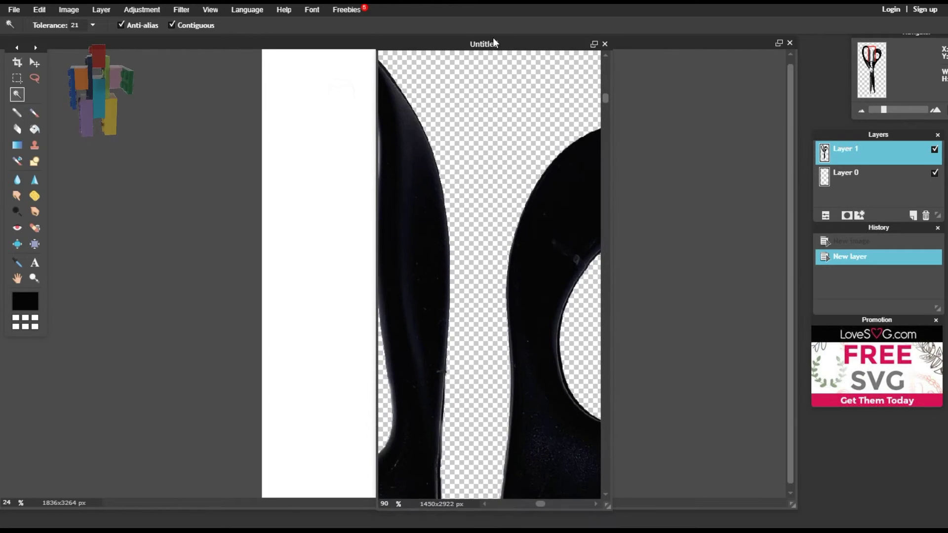
left_click_drag(543, 499, 491, 494)
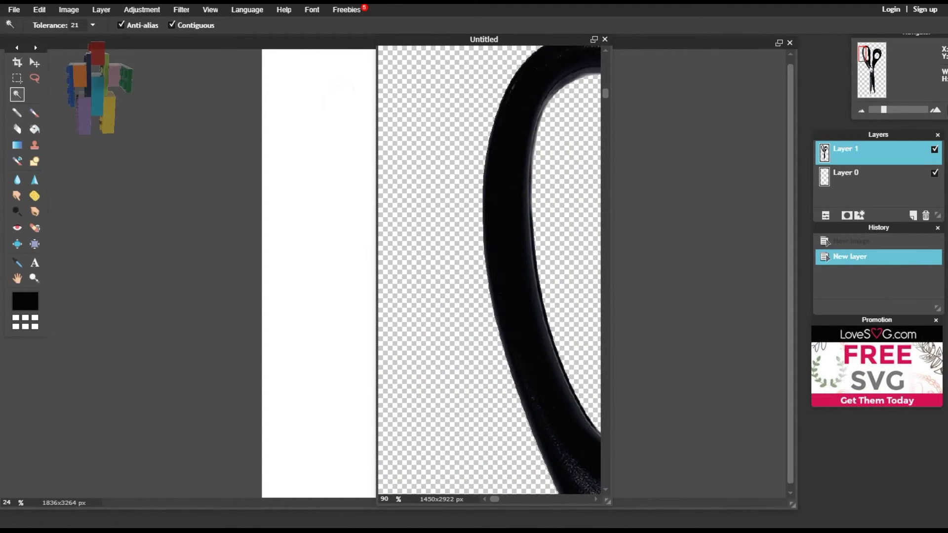
left_click_drag(604, 99, 600, 480)
left_click_drag(495, 502, 626, 130)
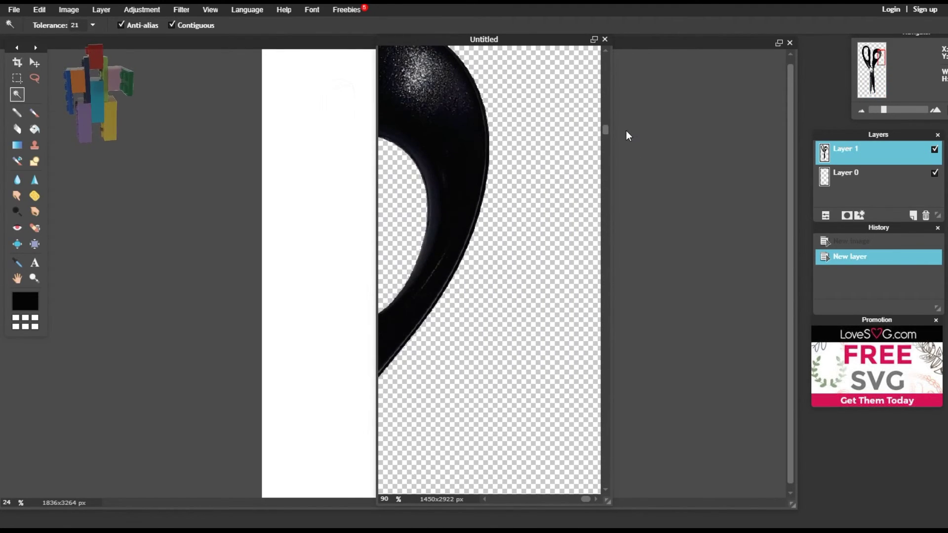
scroll(448, 173, "down", 5)
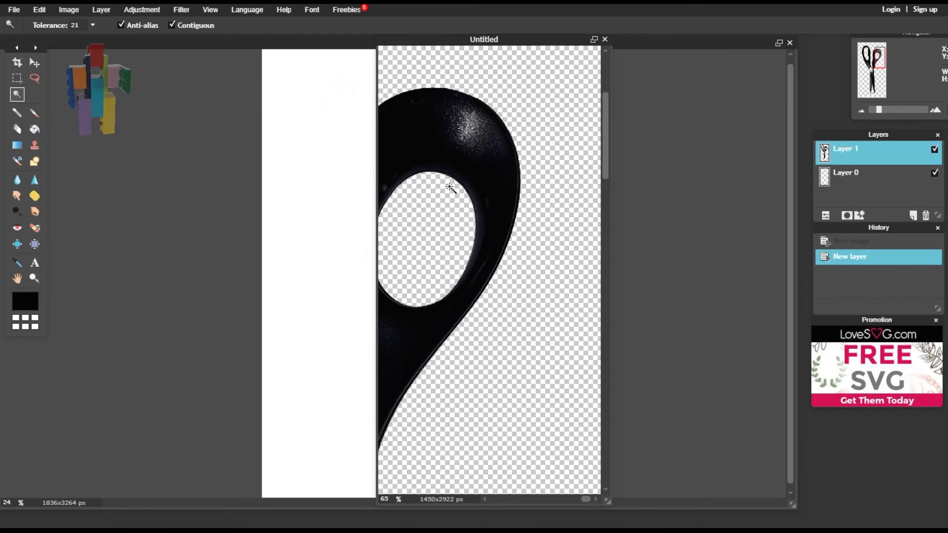
scroll(450, 187, "down", 2)
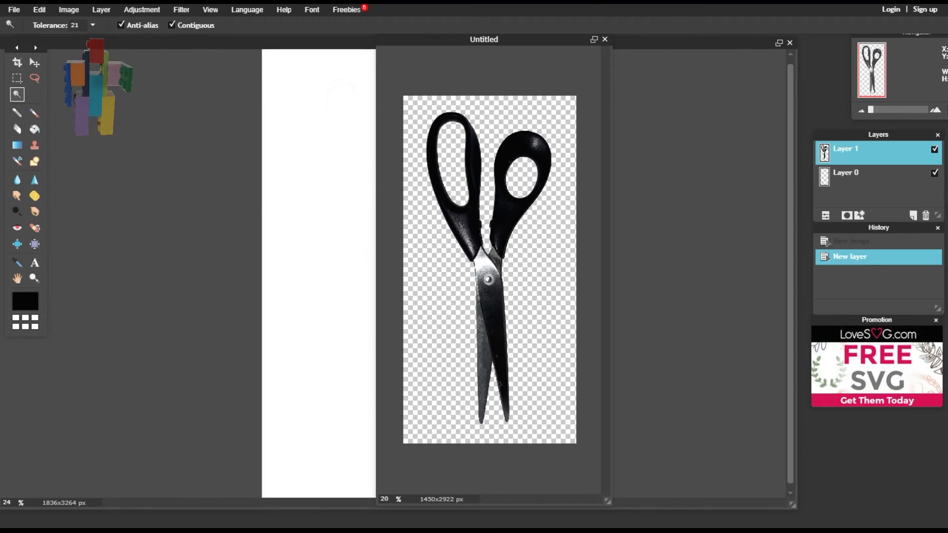
left_click(14, 10)
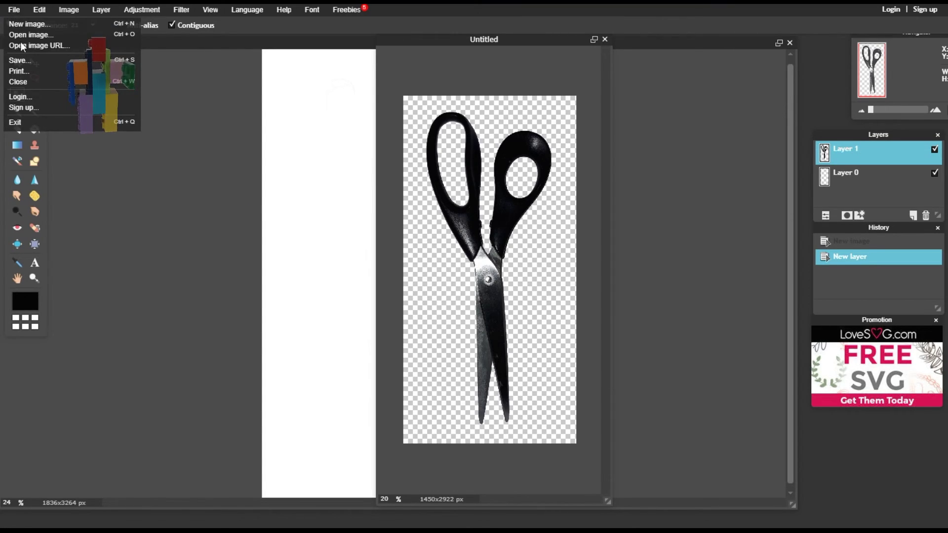
- Save the image as a transparent full-quality PNG named sax3
left_click(21, 60)
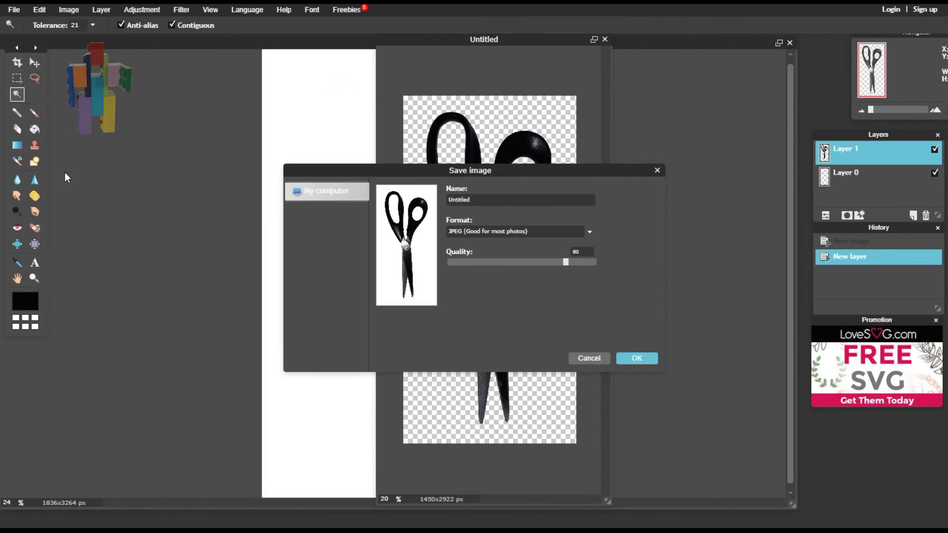
left_click(478, 234)
left_click(478, 253)
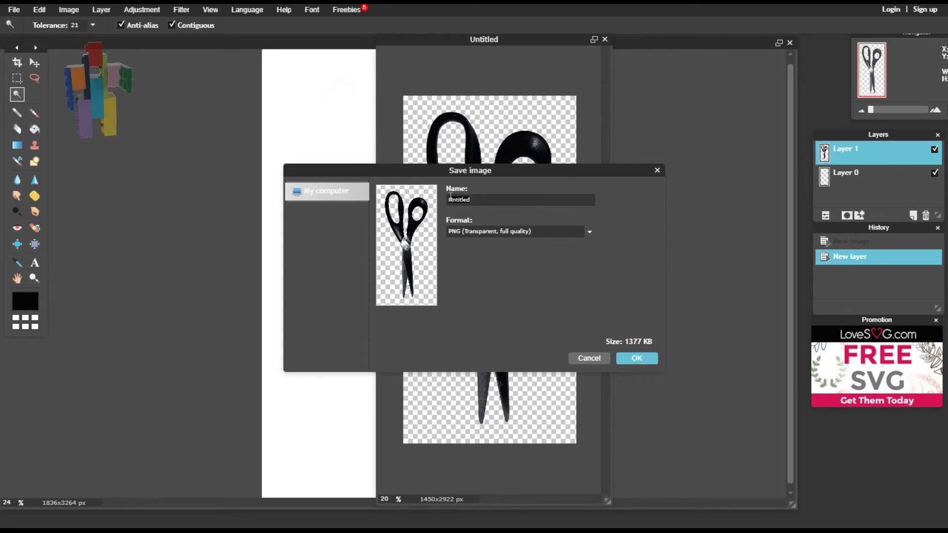
double_click(451, 199)
type("sci")
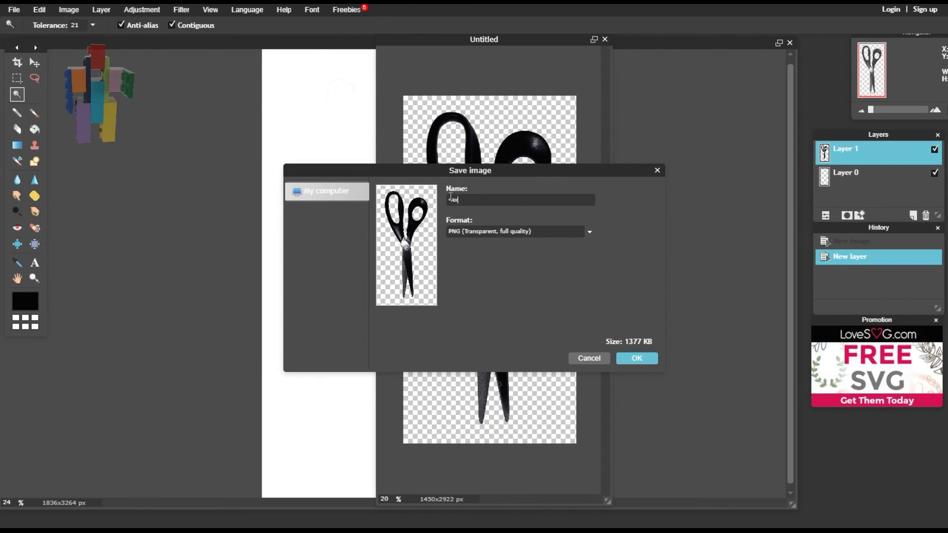
type("3")
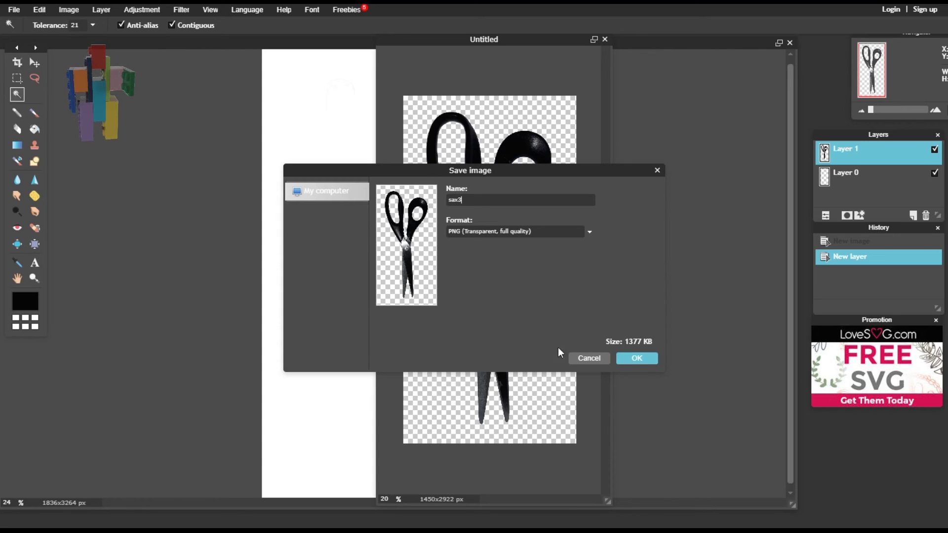
left_click(634, 360)
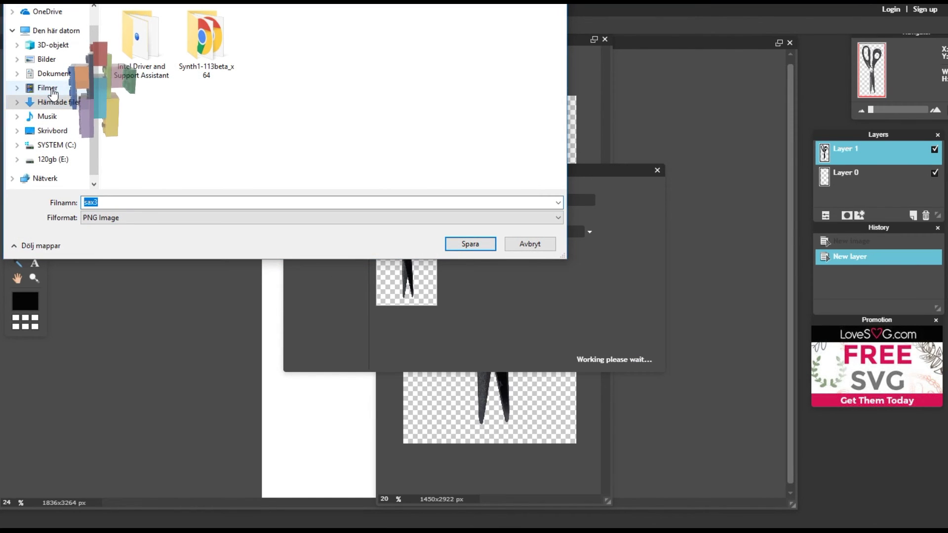
left_click(172, 137)
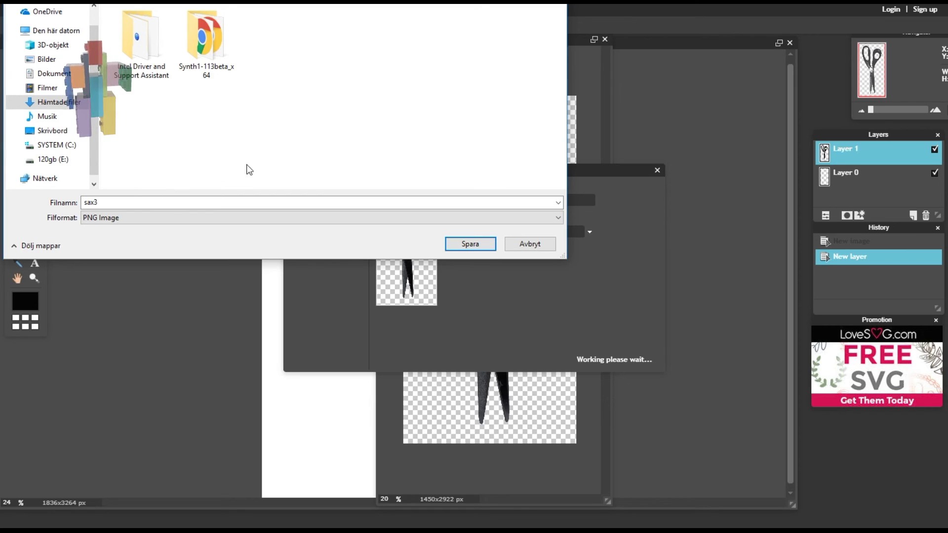
left_click(477, 242)
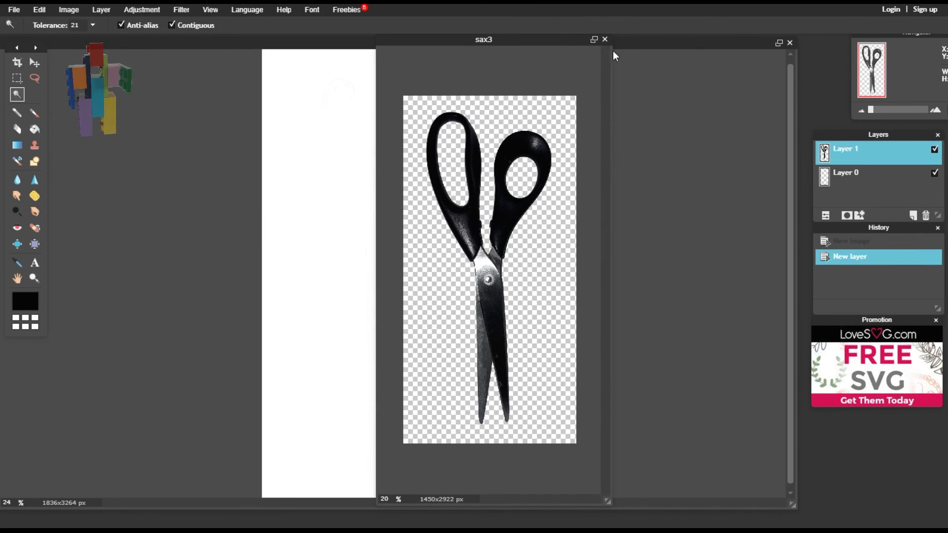
- Close the sax3 and sax1 images, answering No to saving changes for each
left_click(605, 39)
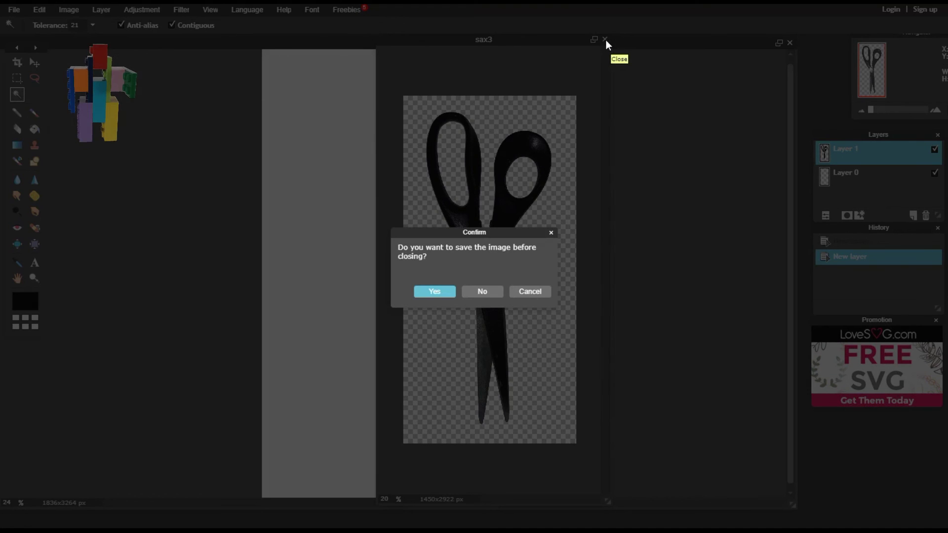
left_click(496, 292)
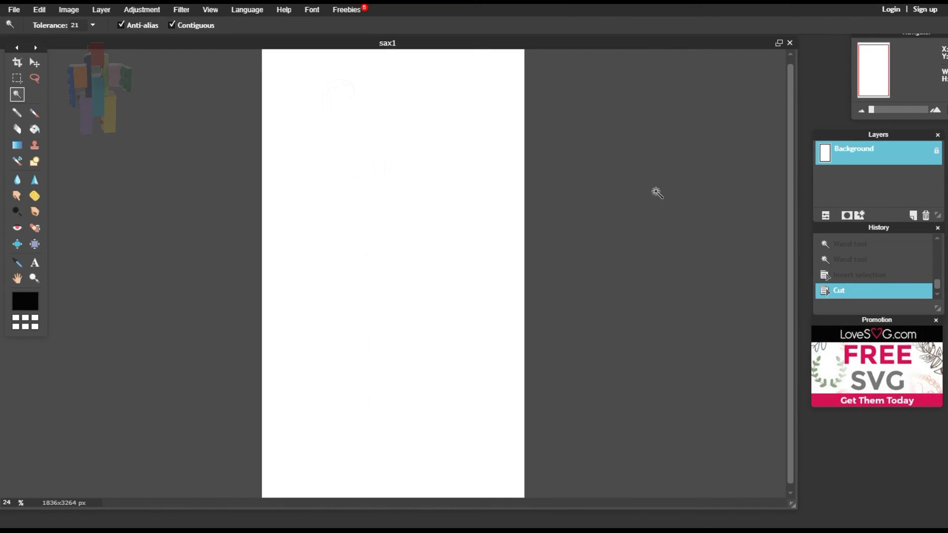
left_click(790, 43)
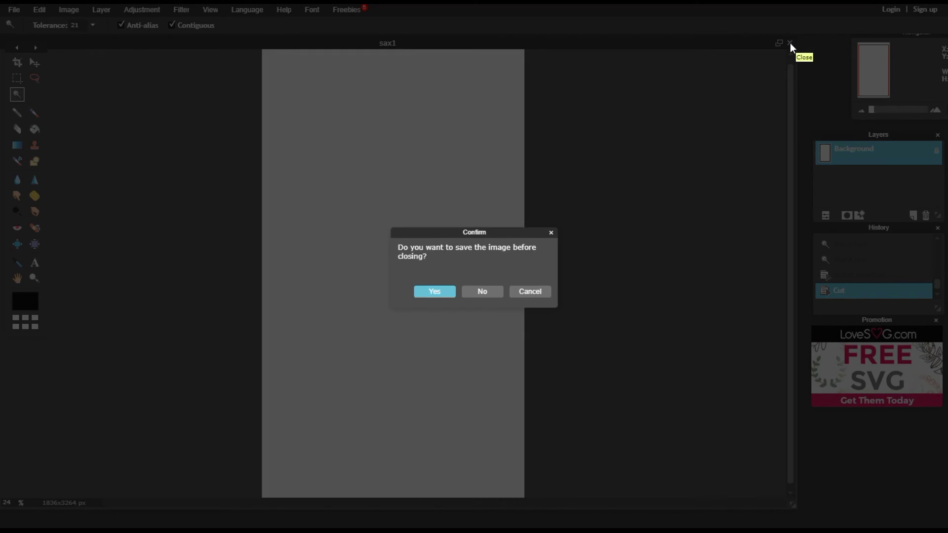
left_click(493, 291)
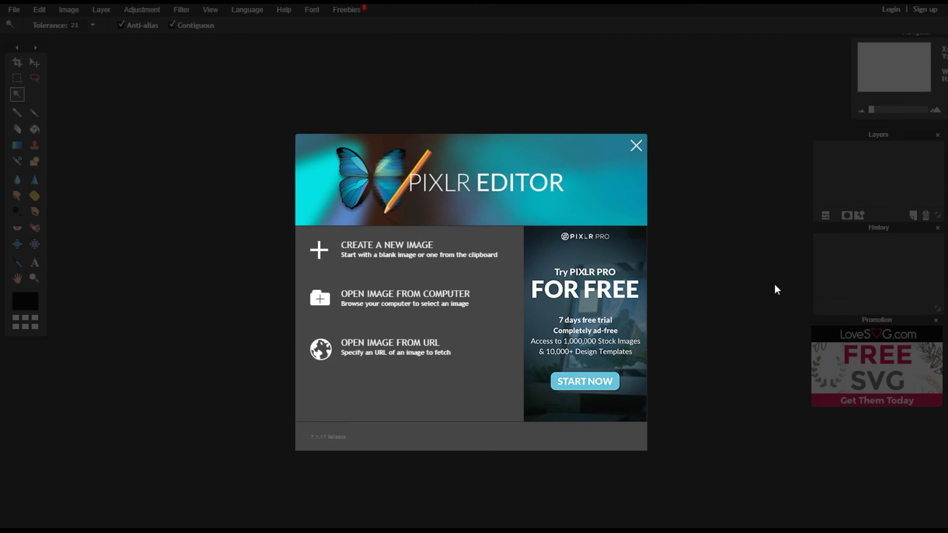